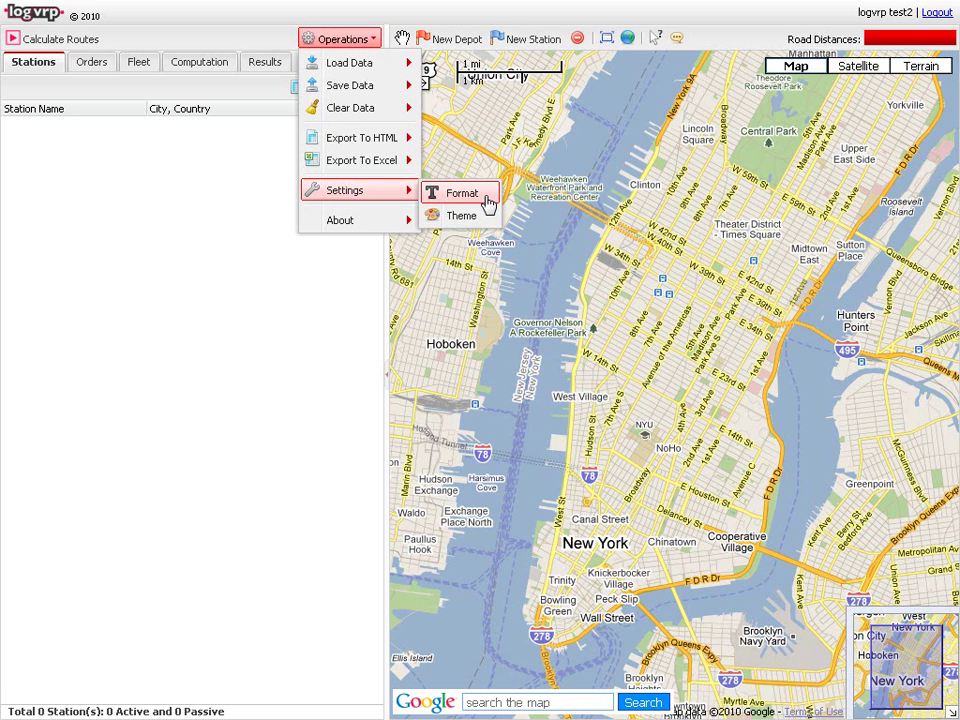
# In Format Settings, keep USD currency, Mile distance unit and Tonne capacity unit
pyautogui.click(488, 203)
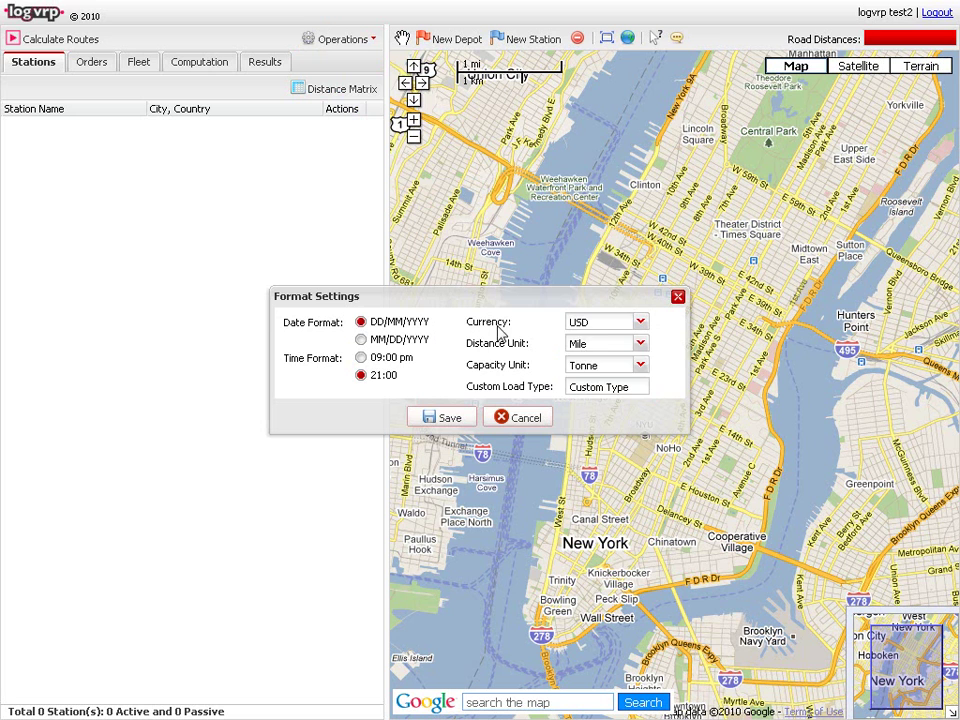
pyautogui.click(638, 326)
pyautogui.click(638, 328)
pyautogui.click(640, 344)
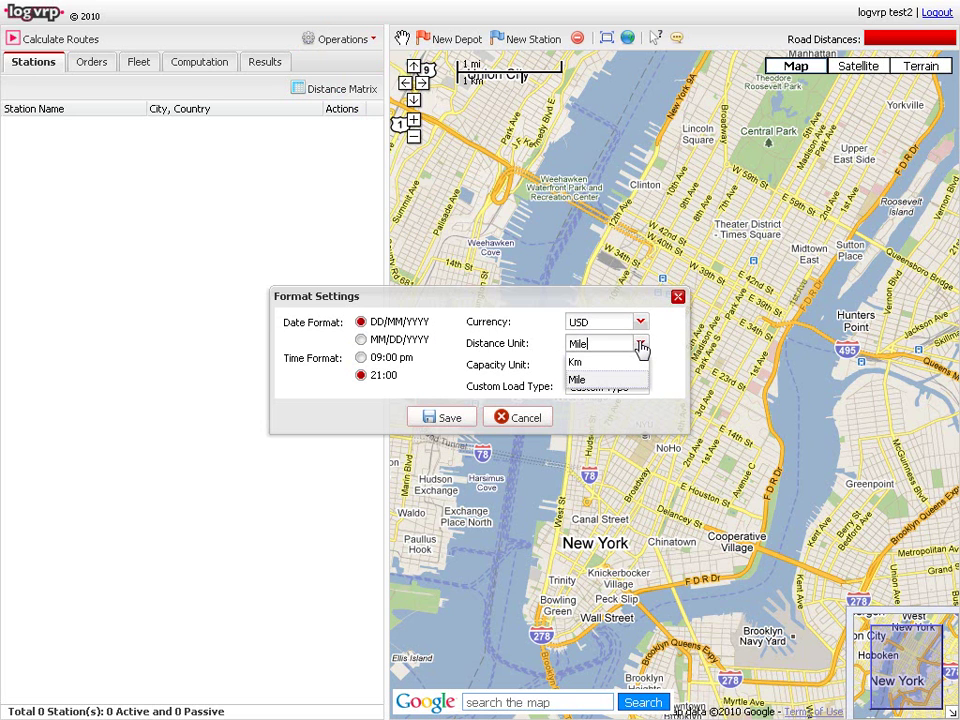
pyautogui.click(640, 345)
pyautogui.click(639, 366)
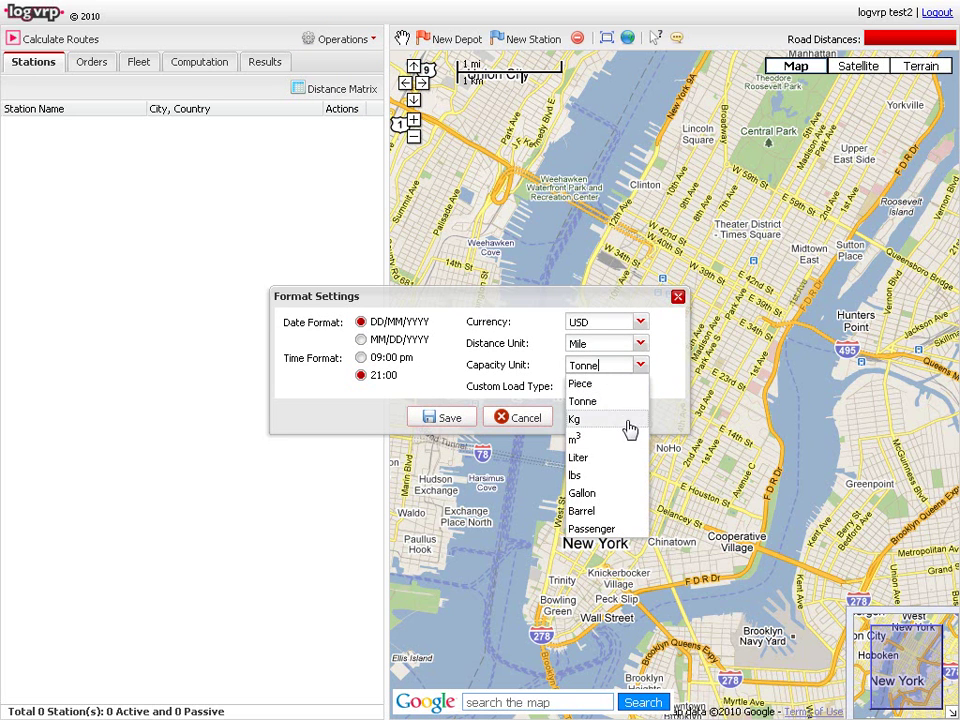
pyautogui.click(636, 388)
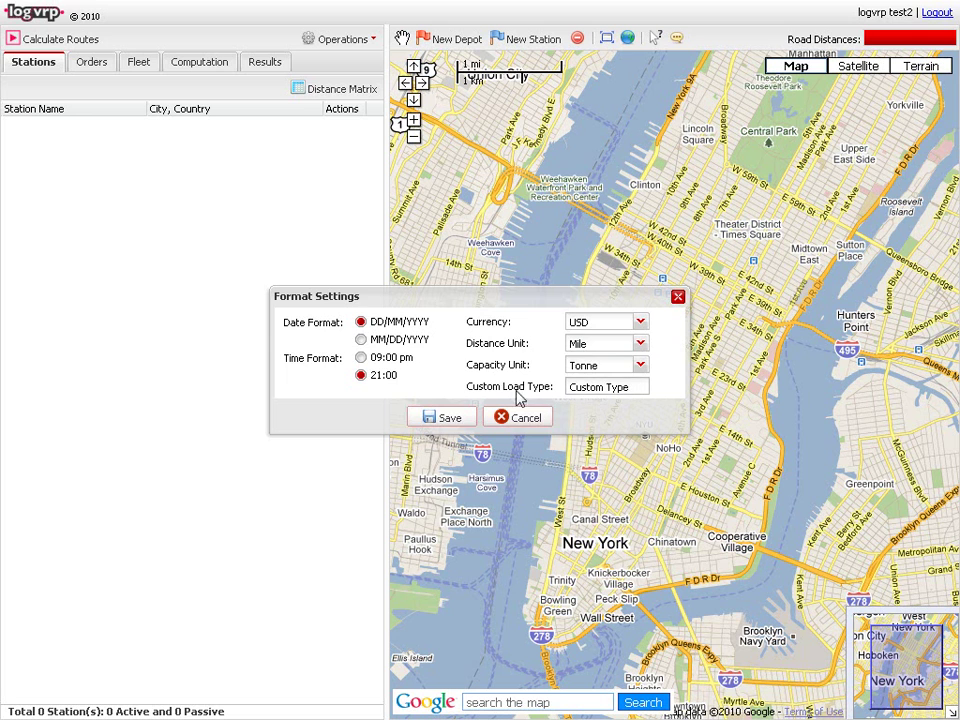
# Save the format settings and place Depot Station near 7 W 21st St
pyautogui.click(460, 420)
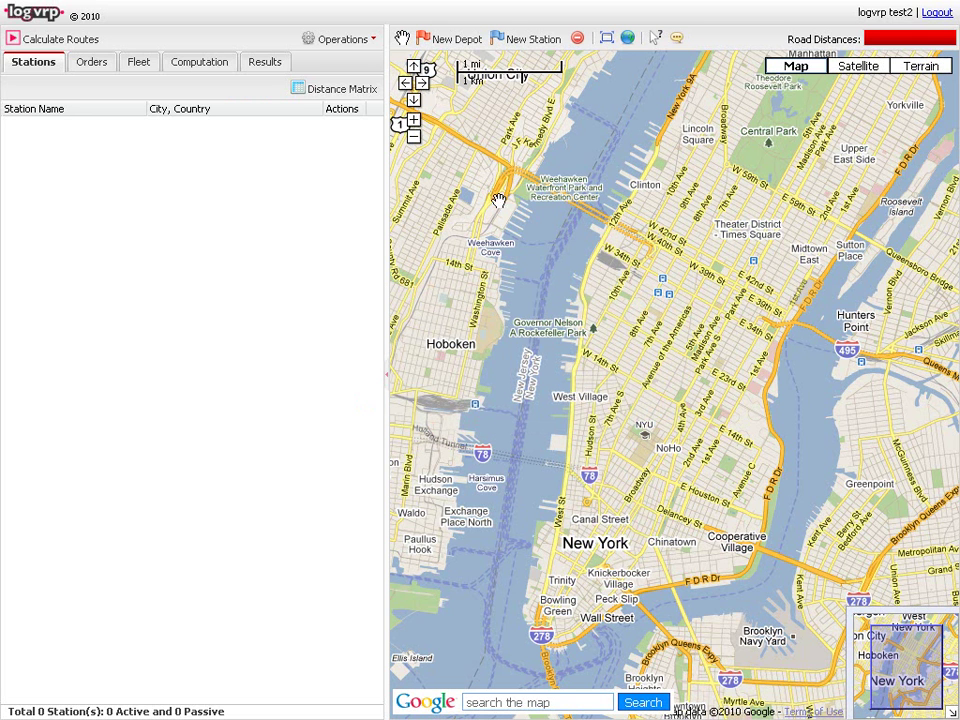
pyautogui.click(522, 42)
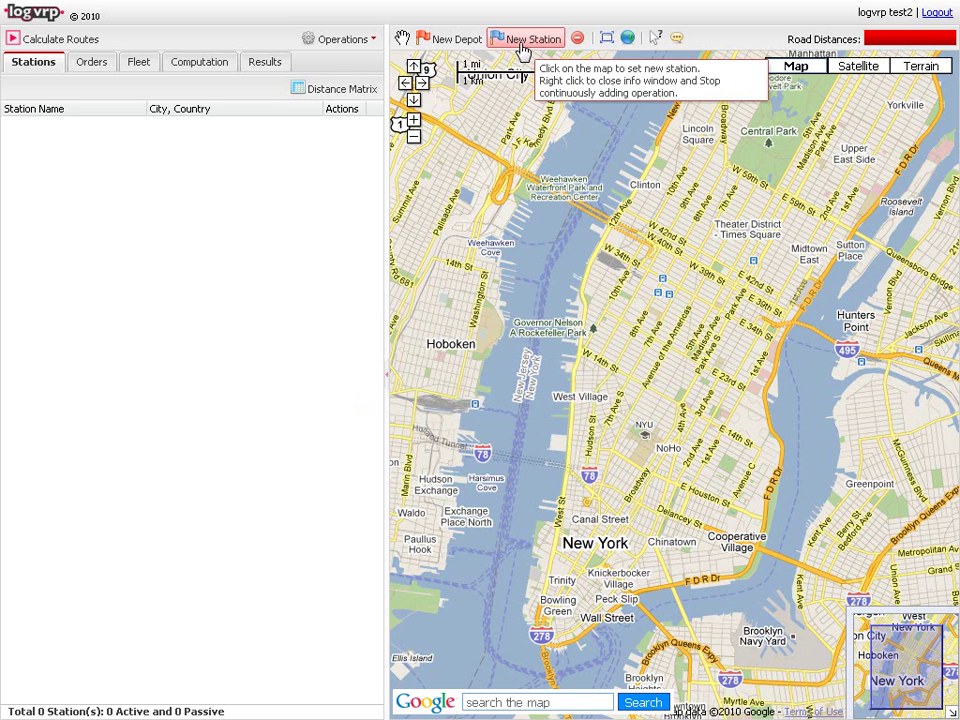
pyautogui.click(462, 44)
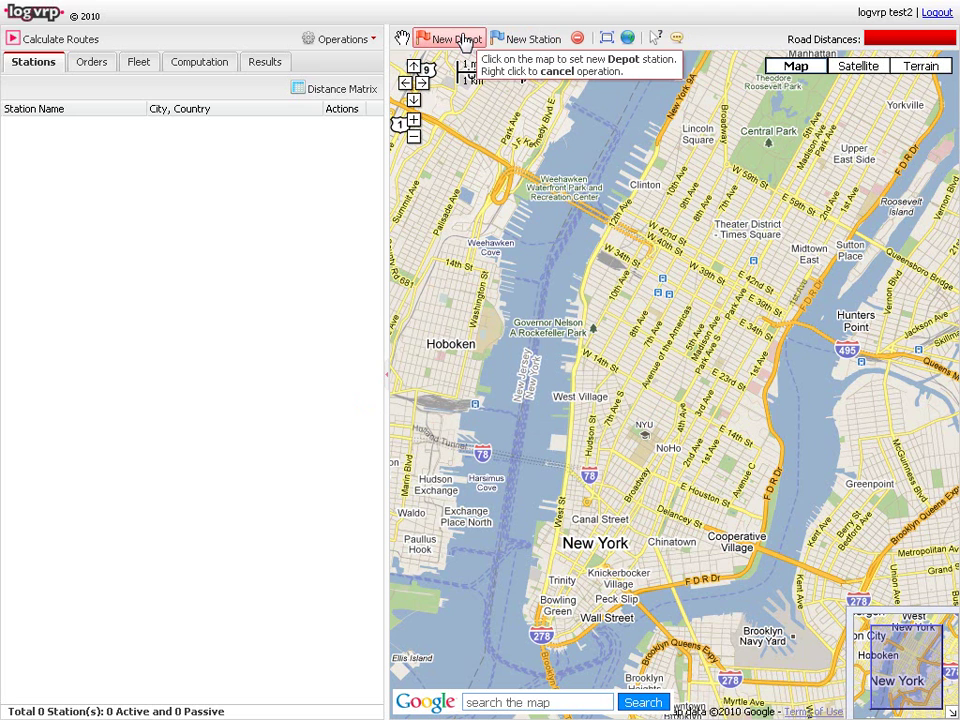
pyautogui.click(463, 40)
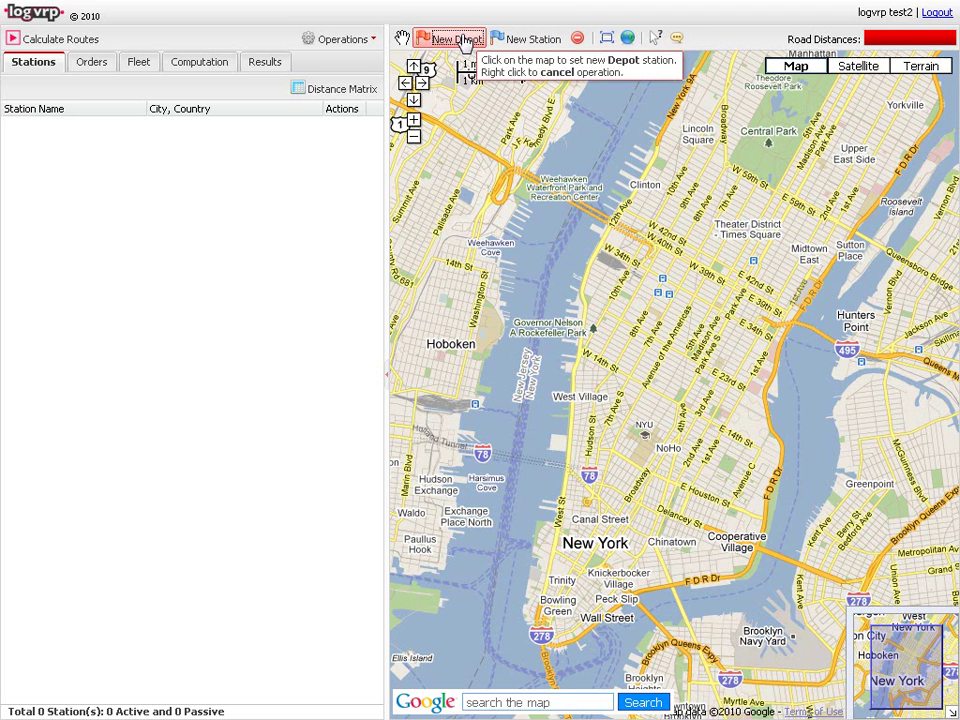
pyautogui.click(677, 350)
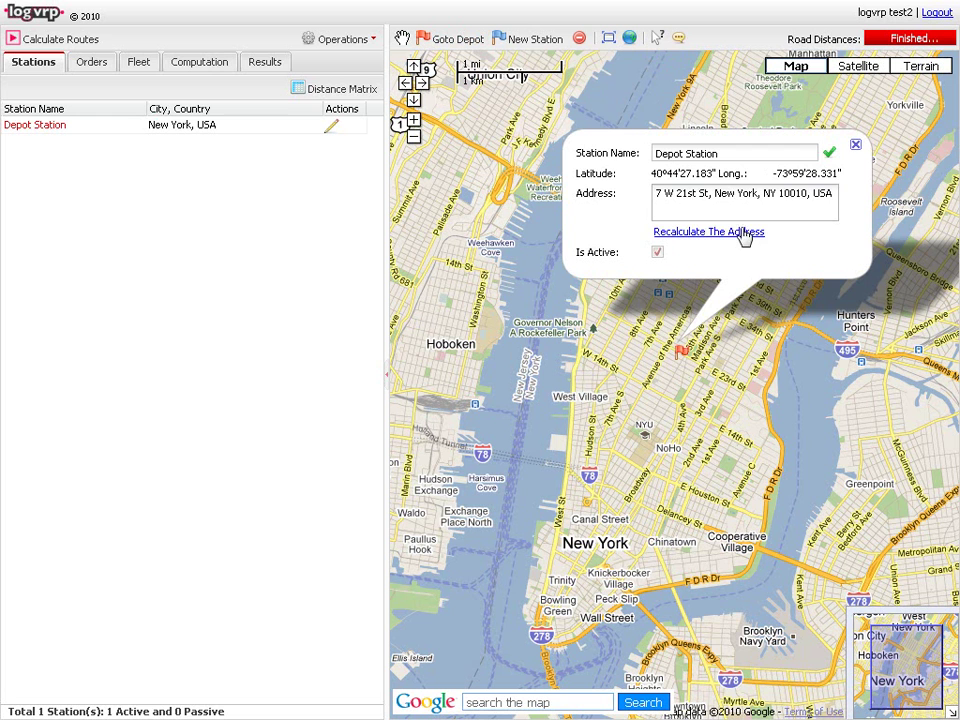
# Add Stations 179–182 near W 55th St, E 57th St, W Broadway and Bowery
pyautogui.click(855, 145)
pyautogui.click(527, 39)
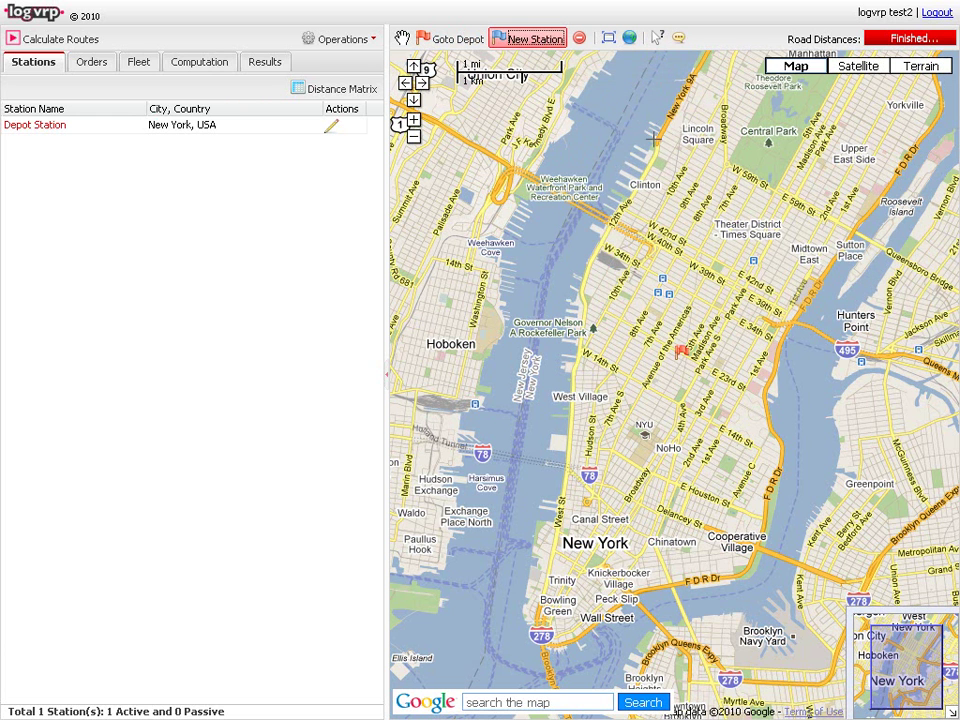
pyautogui.click(703, 177)
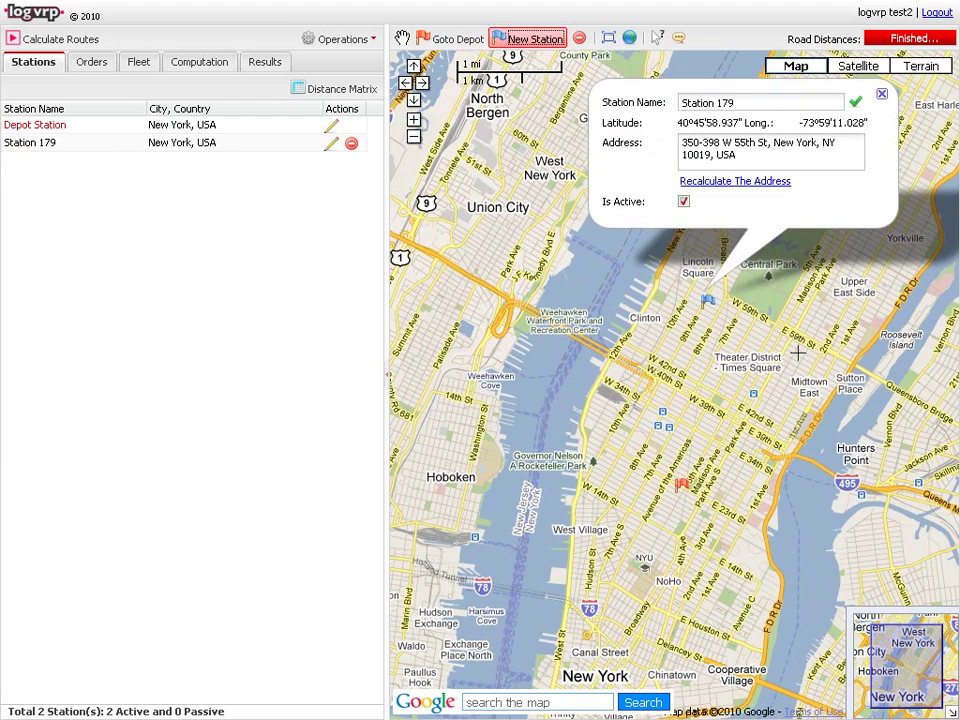
pyautogui.click(800, 340)
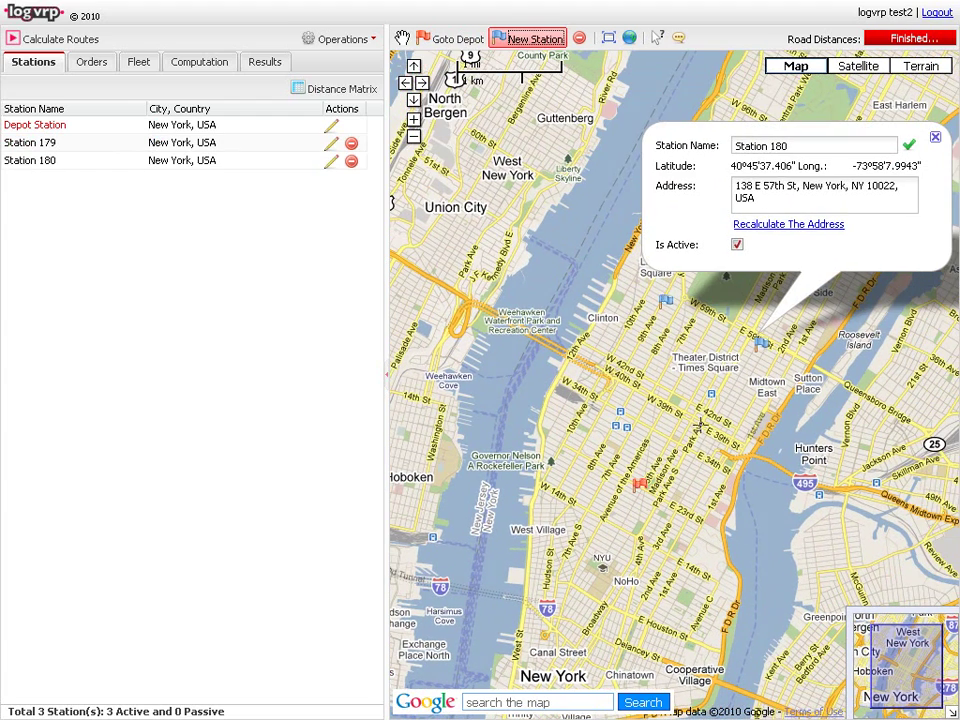
pyautogui.click(541, 659)
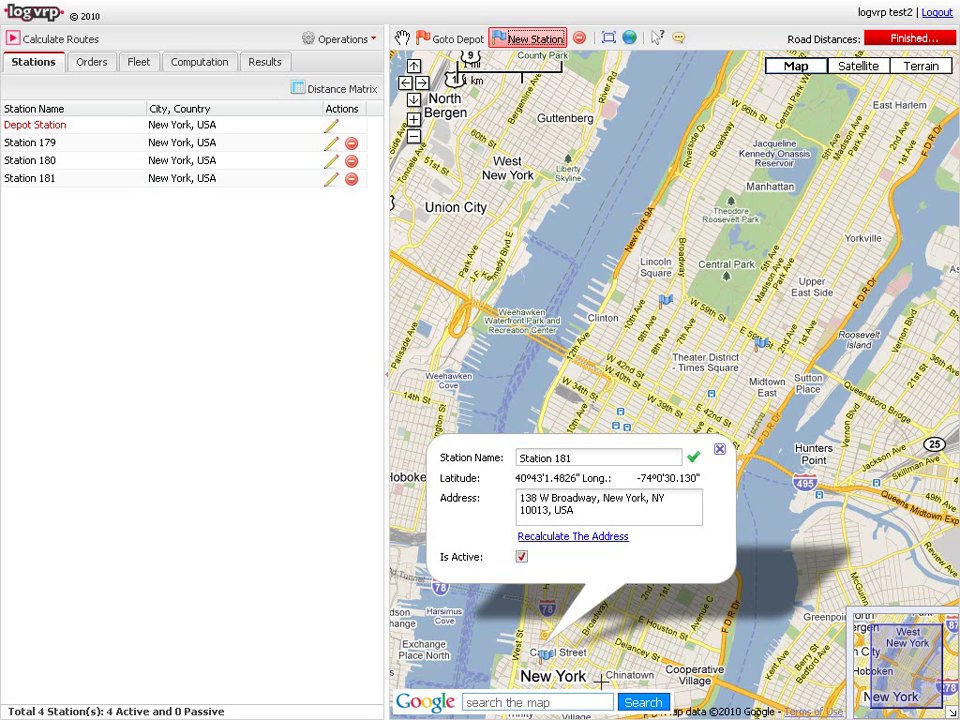
pyautogui.click(604, 678)
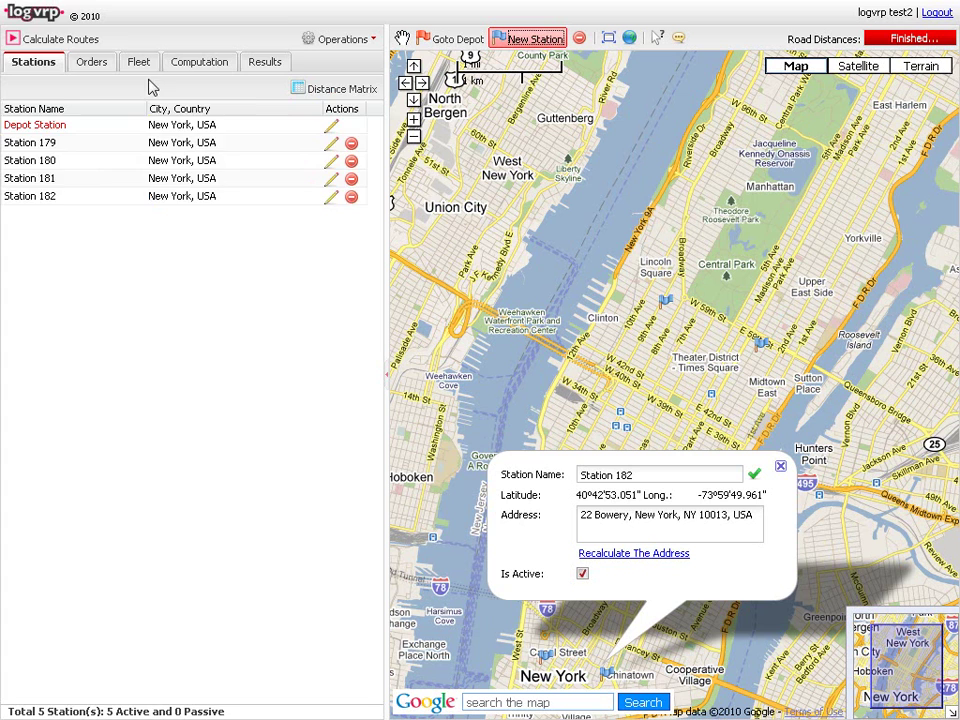
# Start Vehicle - 46 from Depot Station, leaving its stopping position Not Defined
pyautogui.click(141, 64)
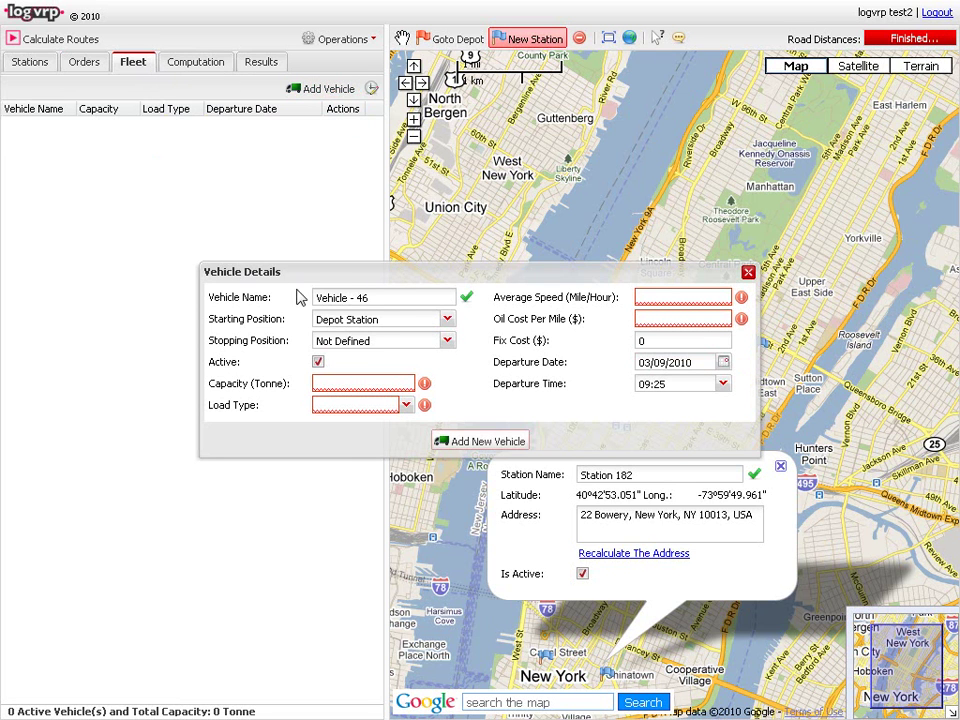
pyautogui.click(429, 297)
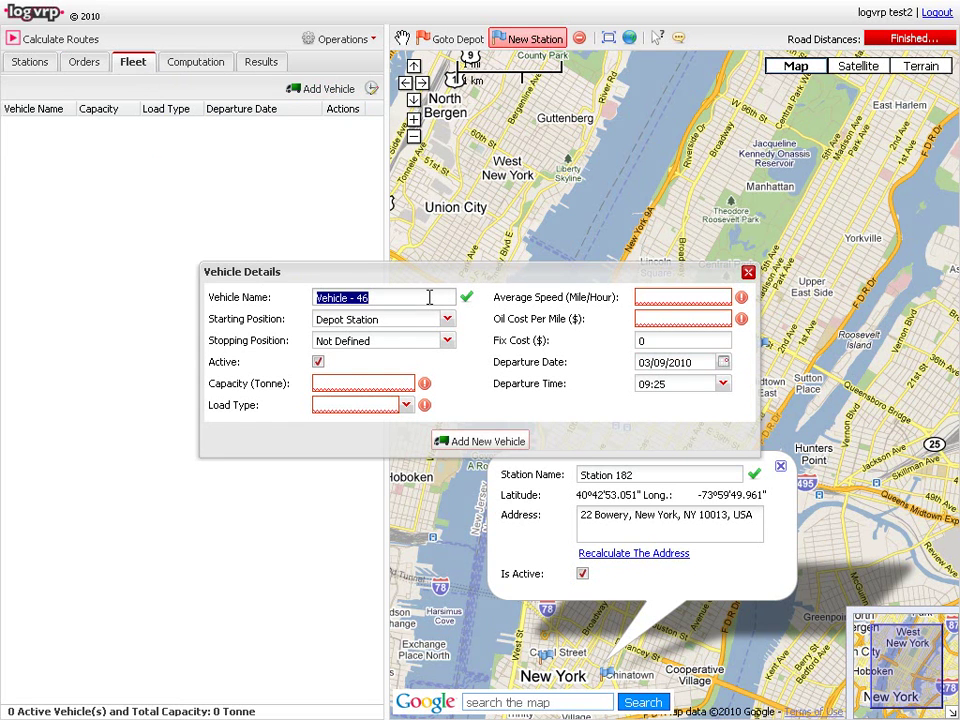
pyautogui.click(447, 320)
pyautogui.click(447, 322)
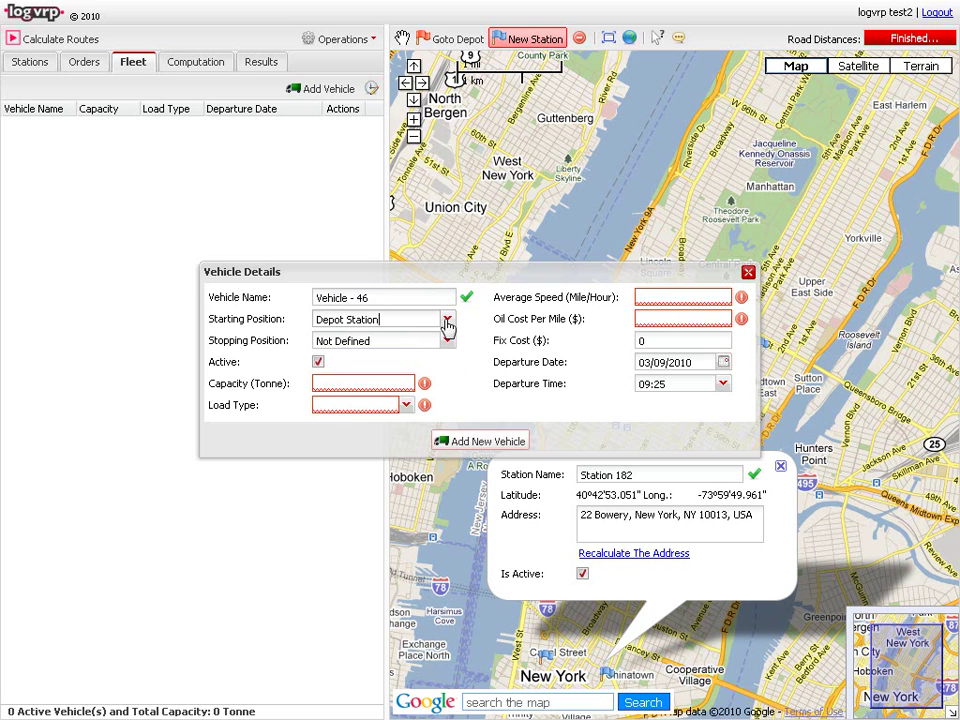
pyautogui.click(448, 342)
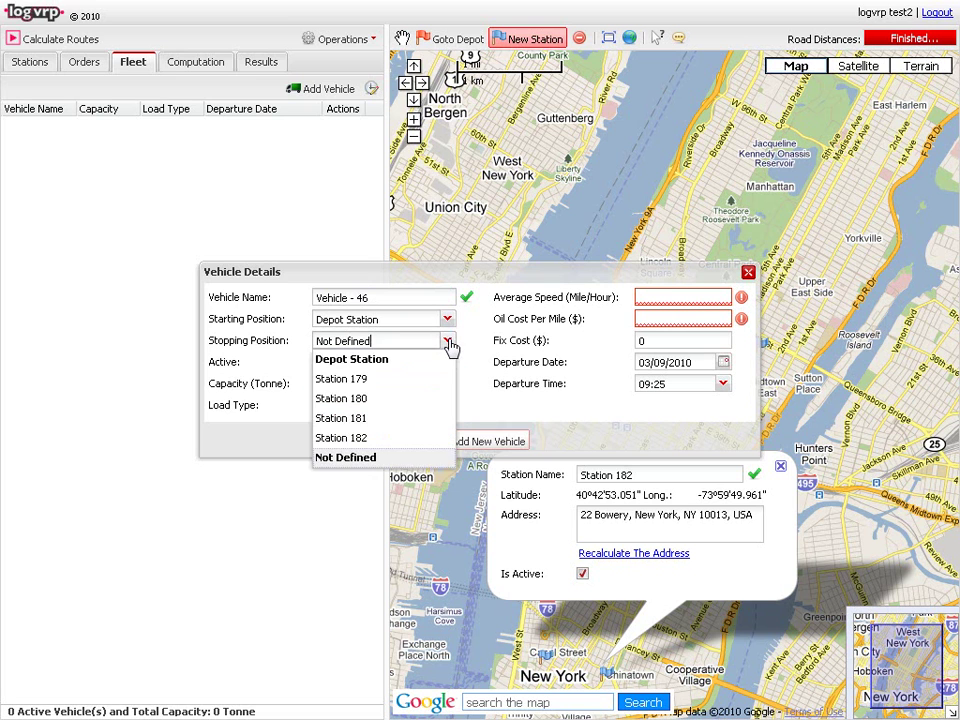
pyautogui.click(493, 393)
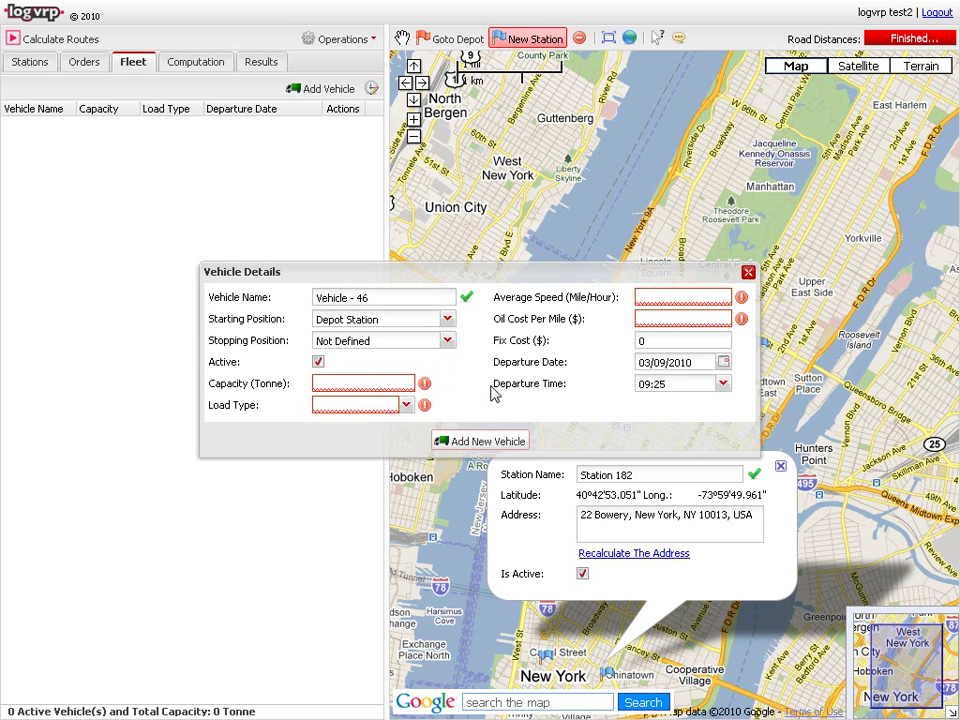
pyautogui.moveTo(520, 269); pyautogui.dragTo(413, 217)
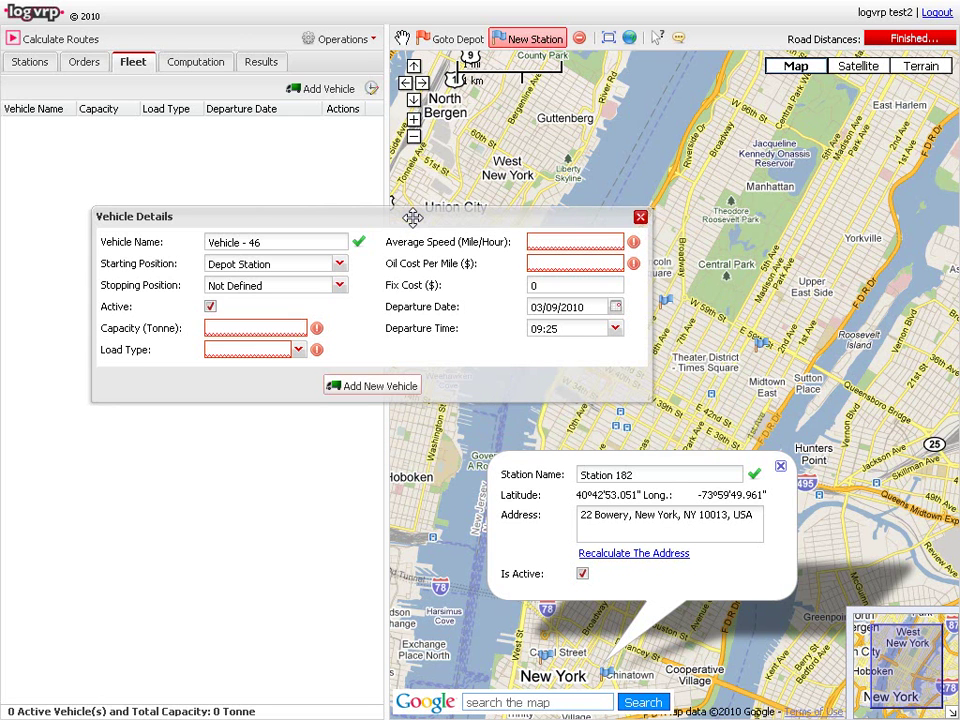
# Give Vehicle - 46 a capacity of 5 tonnes with Parcel load type
pyautogui.click(780, 467)
pyautogui.click(291, 328)
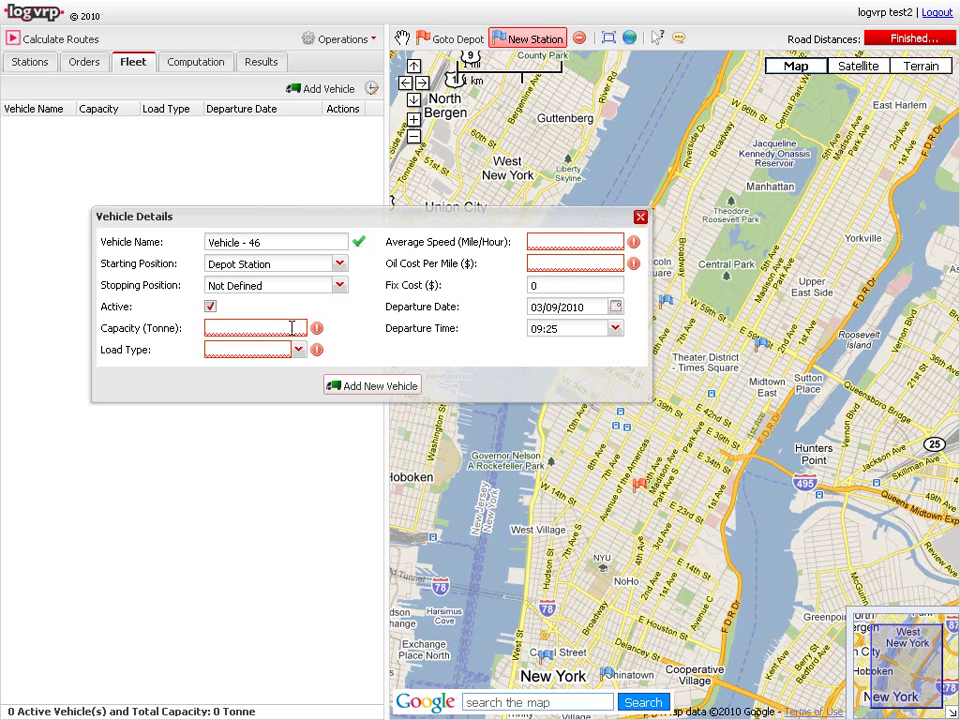
pyautogui.write('5')
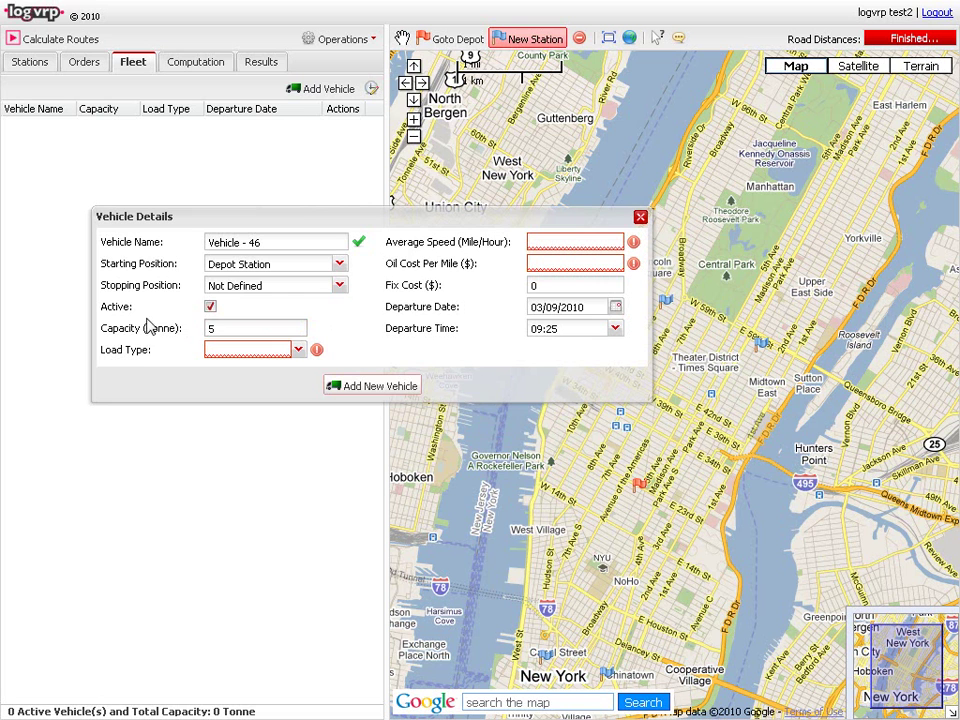
pyautogui.click(297, 350)
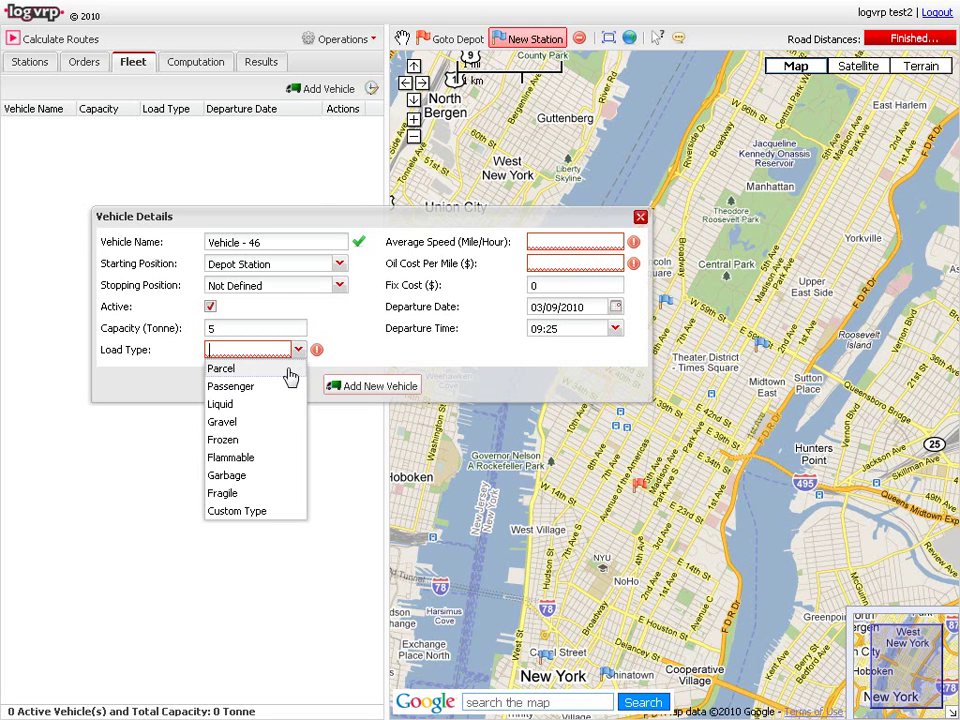
pyautogui.click(288, 369)
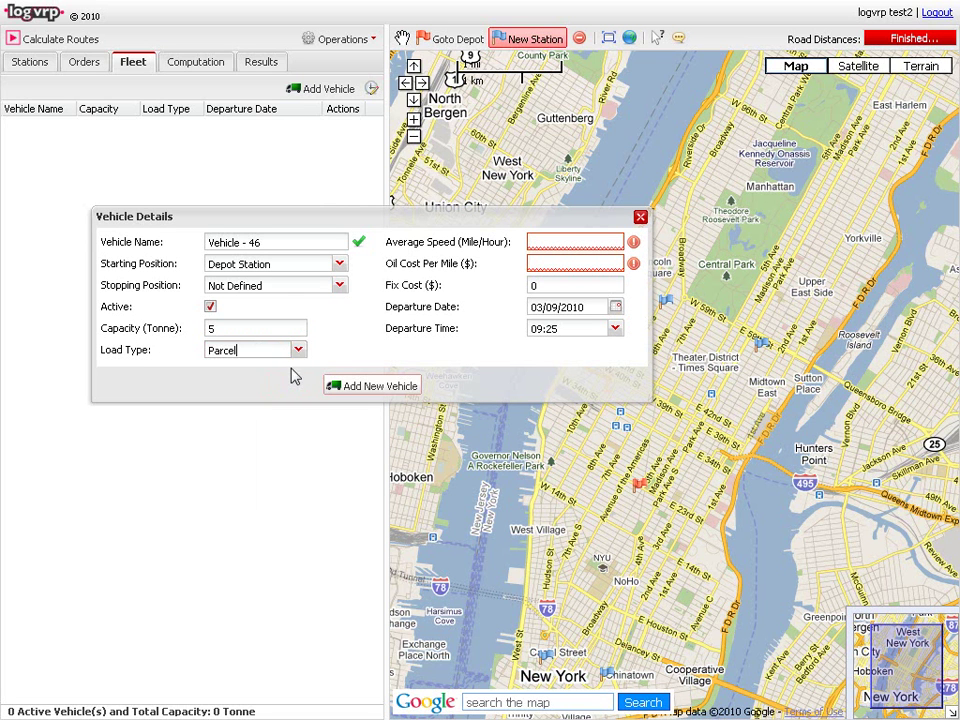
# Set average speed 20, oil cost 0.5 $/mile and fixed cost 150 $
pyautogui.click(535, 241)
pyautogui.write('20')
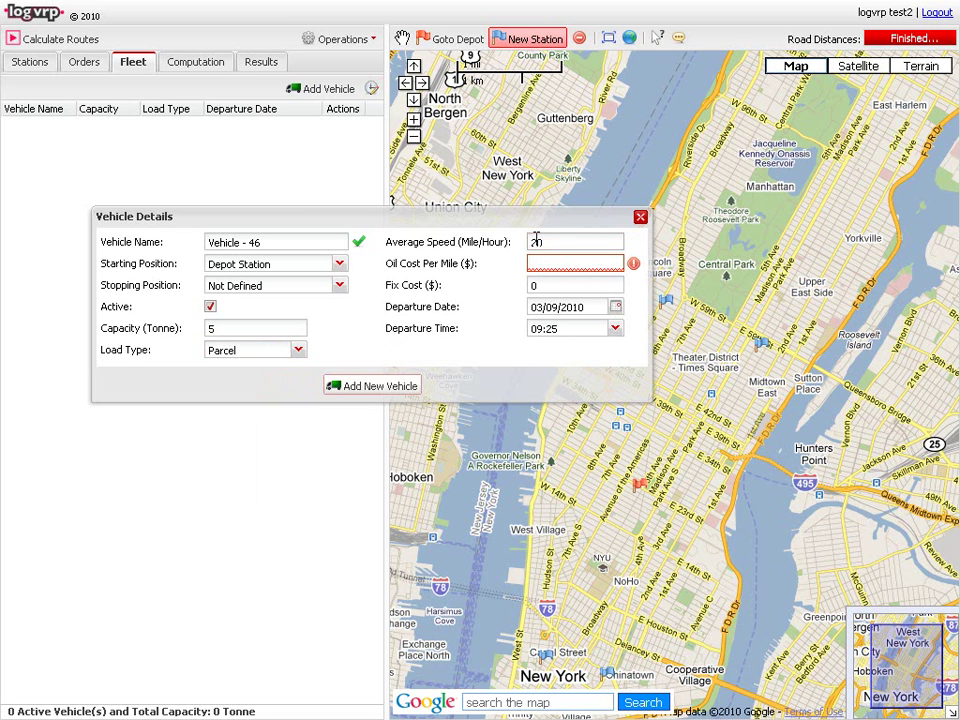
pyautogui.click(610, 262)
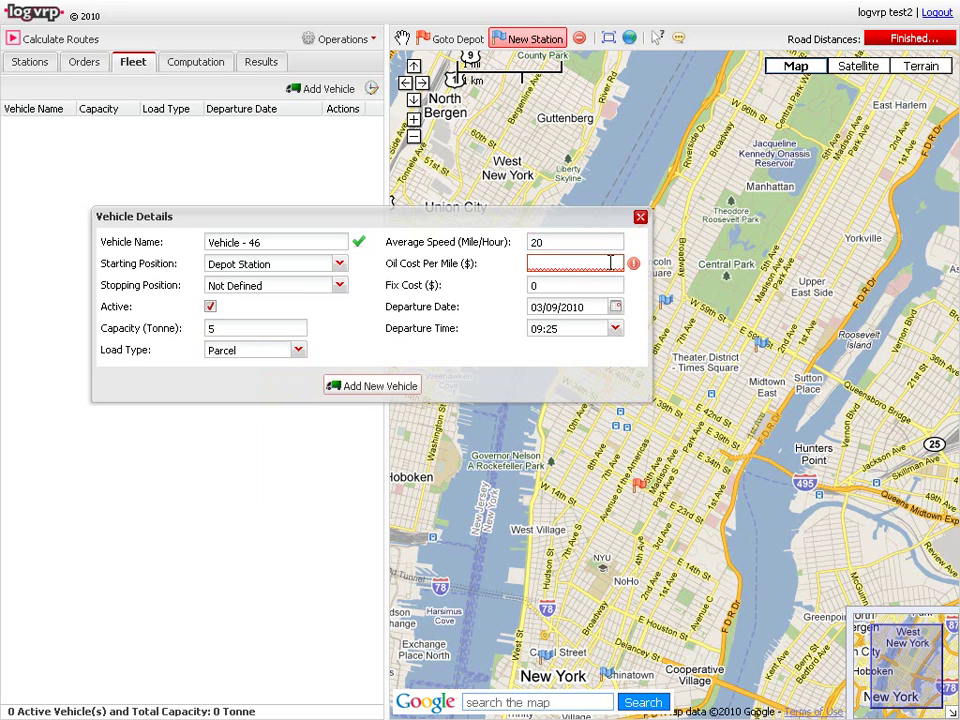
pyautogui.write('0.5')
pyautogui.click(596, 283)
pyautogui.write('1')
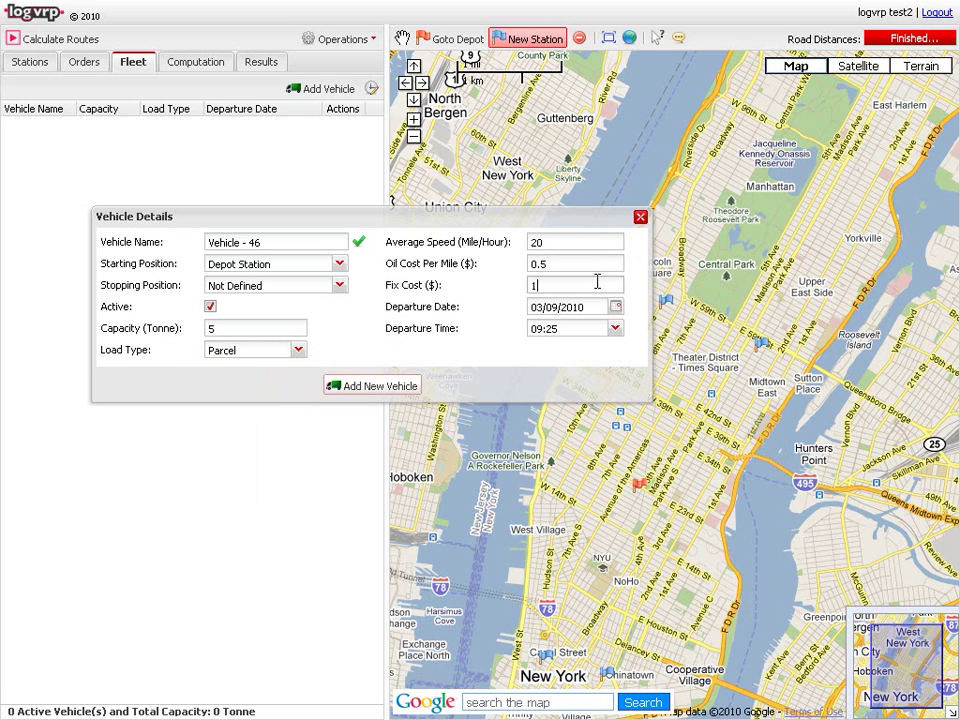
pyautogui.write('50')
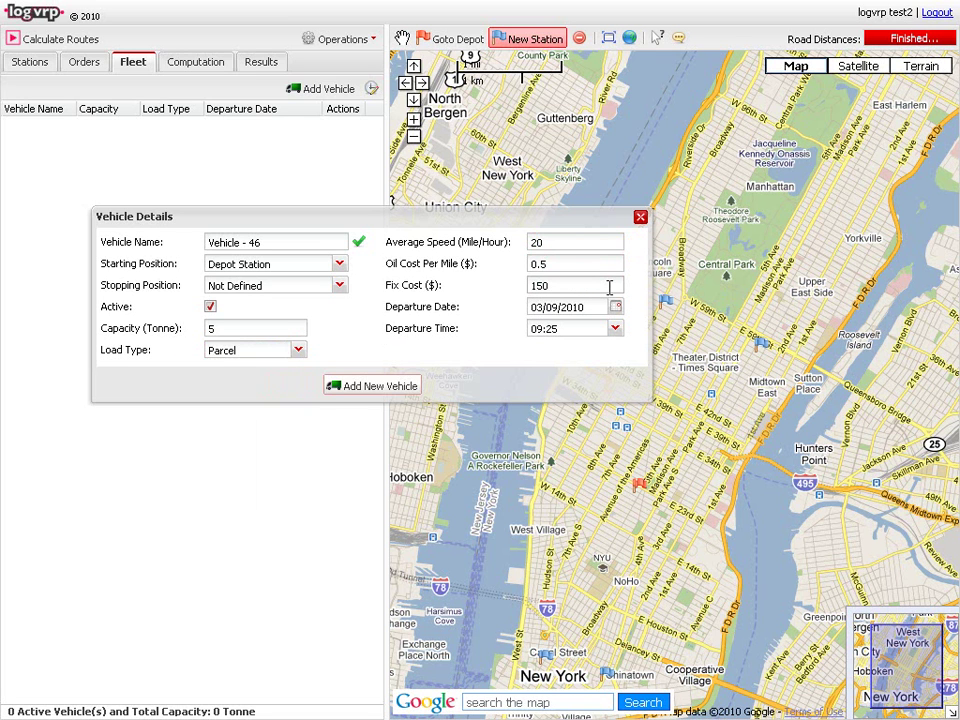
# Keep departure 03/09/2010 09:25, add the vehicle, and verify its saved details
pyautogui.click(617, 309)
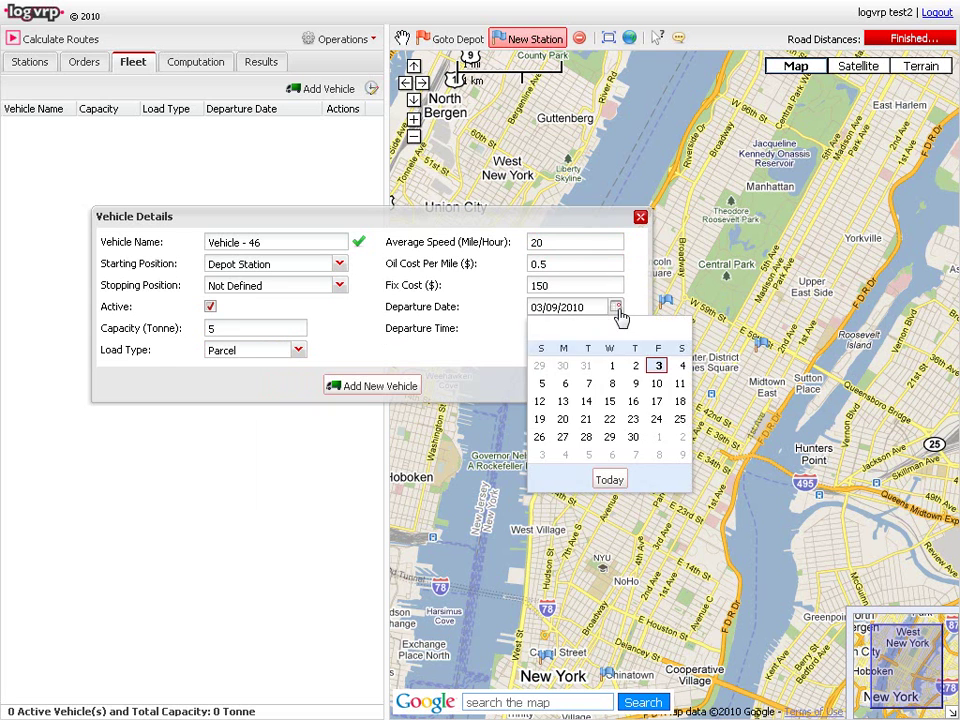
pyautogui.click(616, 310)
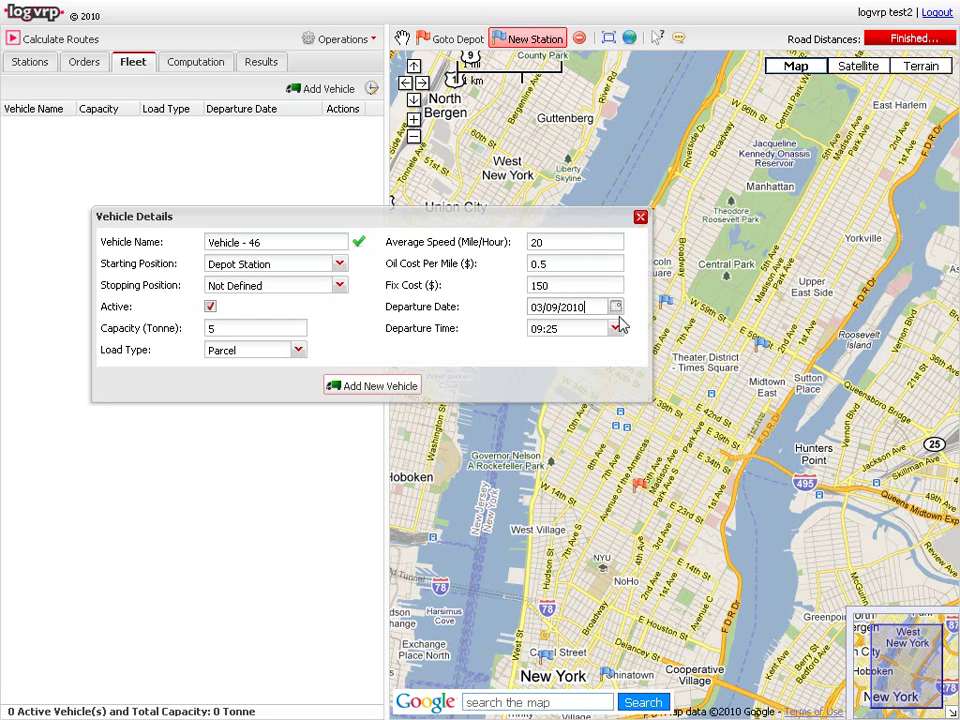
pyautogui.click(616, 330)
pyautogui.click(616, 330)
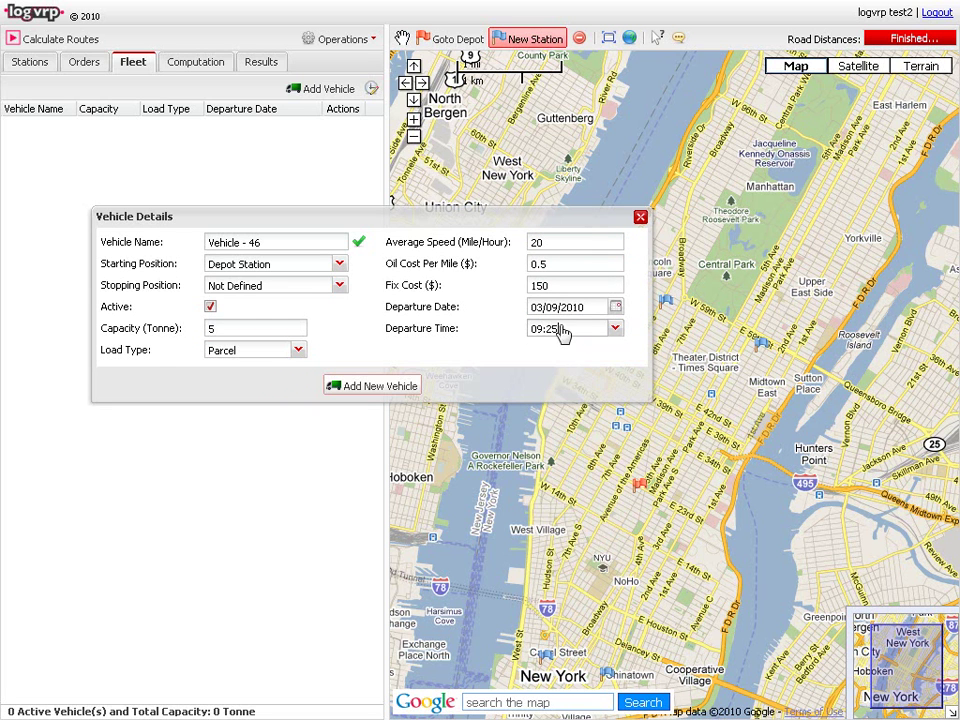
pyautogui.click(498, 330)
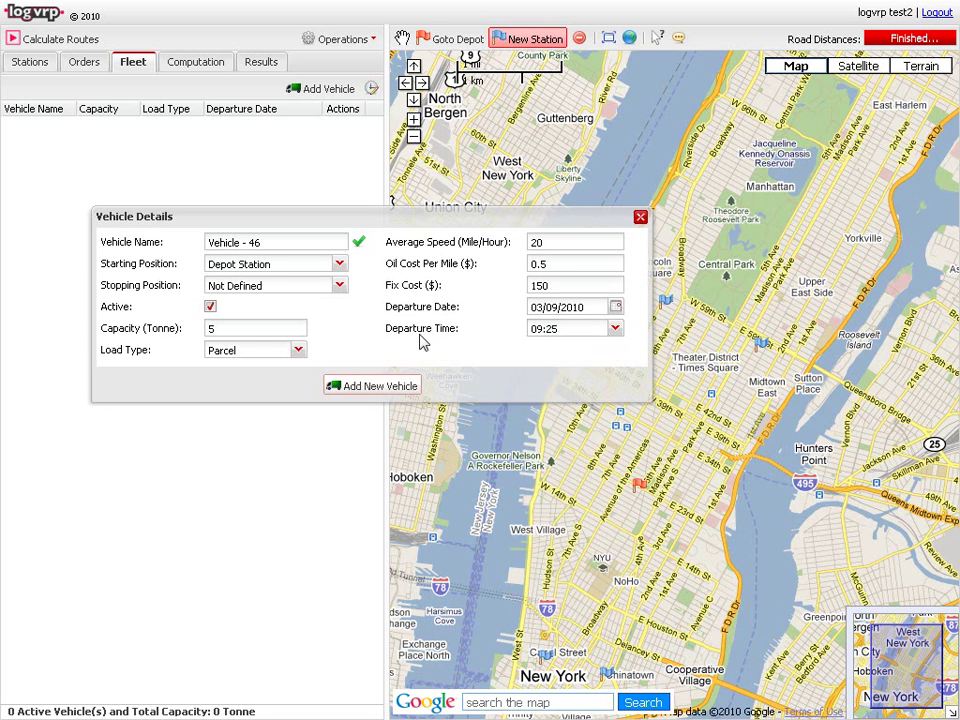
pyautogui.click(398, 390)
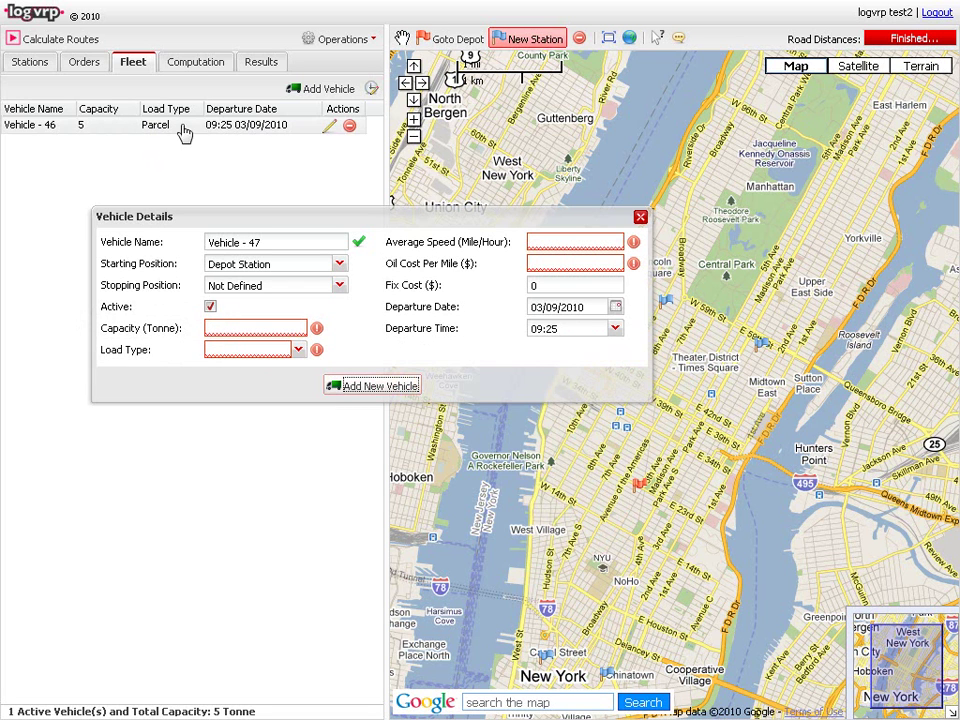
pyautogui.click(330, 127)
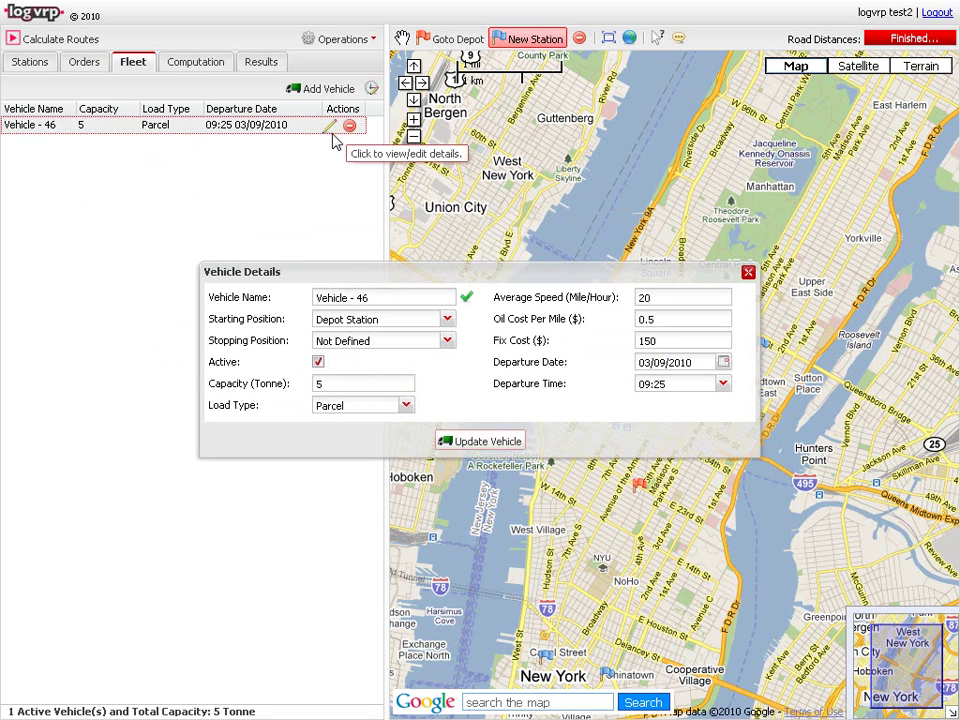
pyautogui.click(748, 273)
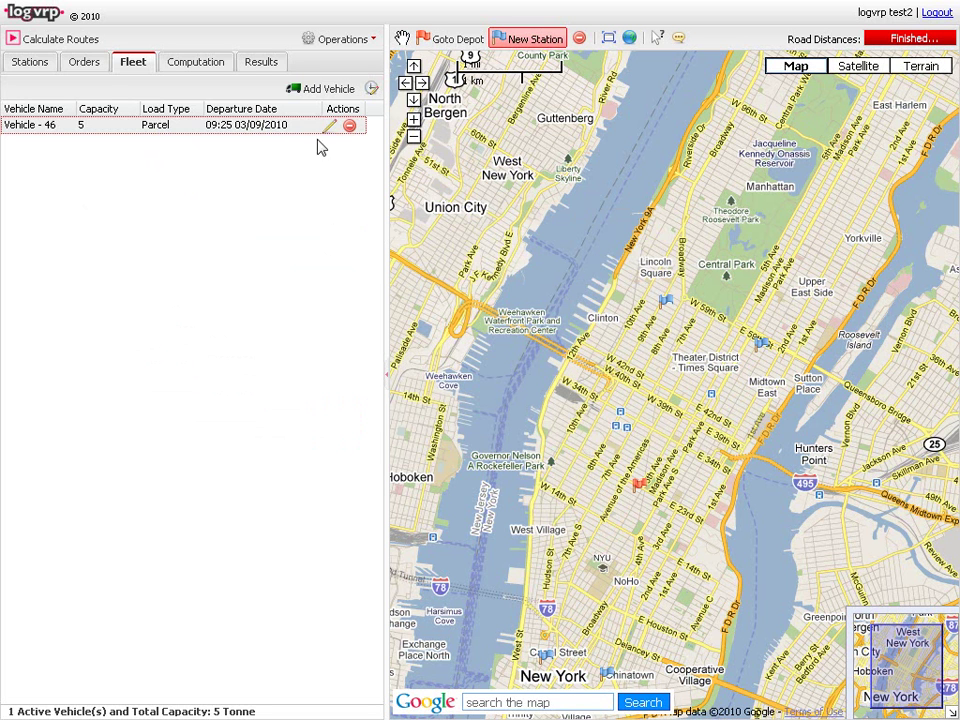
# Create a new order with the ID ORD-12
pyautogui.click(87, 70)
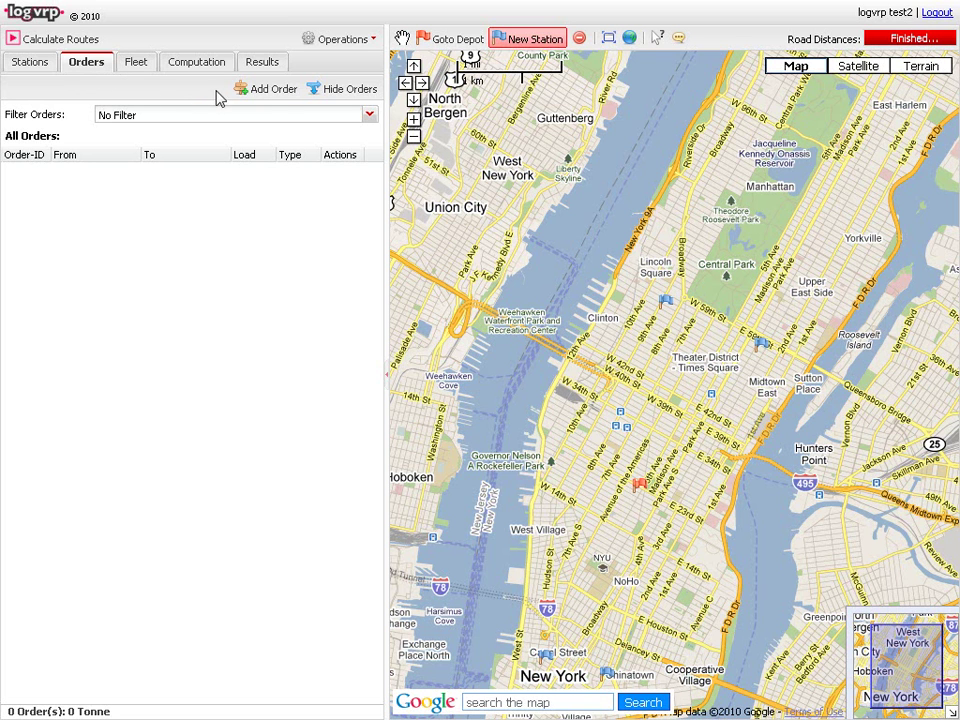
pyautogui.click(266, 92)
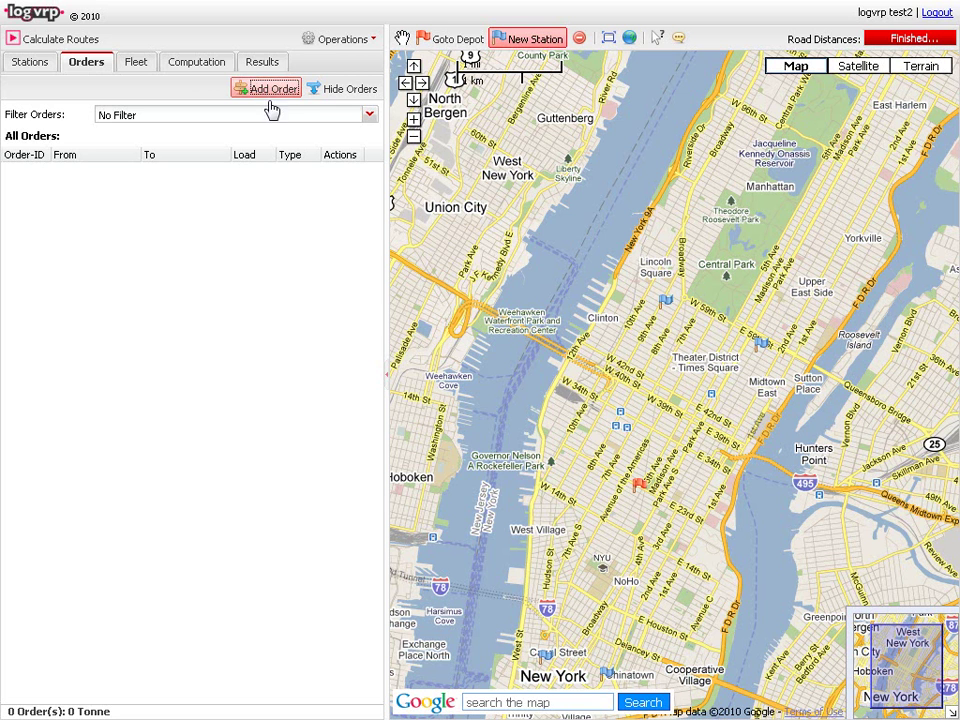
pyautogui.doubleClick(511, 285)
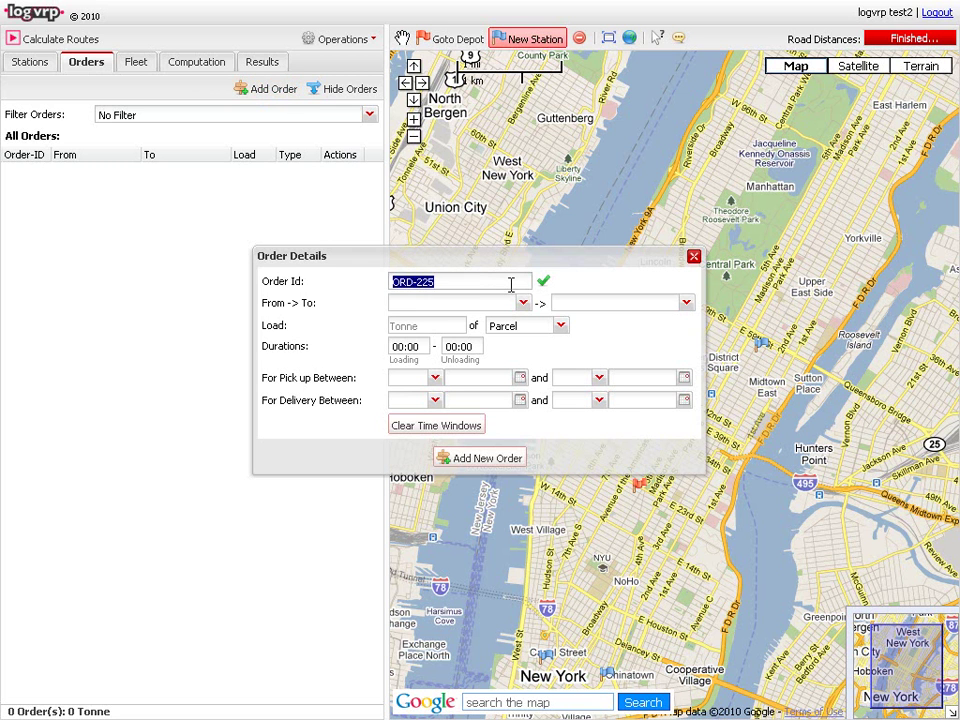
pyautogui.click(510, 283)
pyautogui.doubleClick(503, 285)
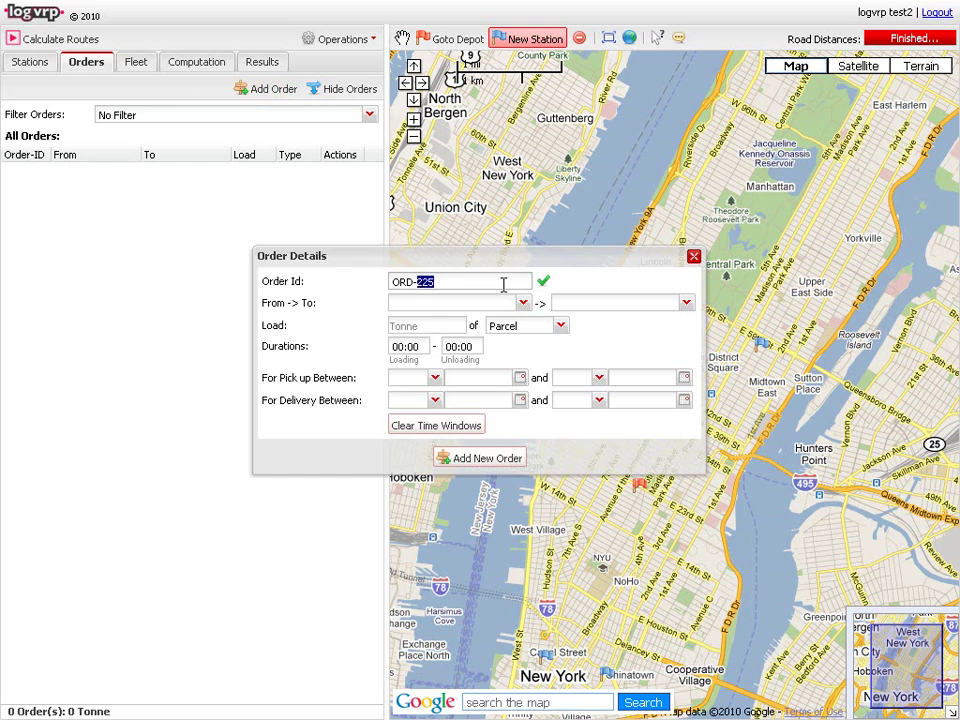
pyautogui.write('12')
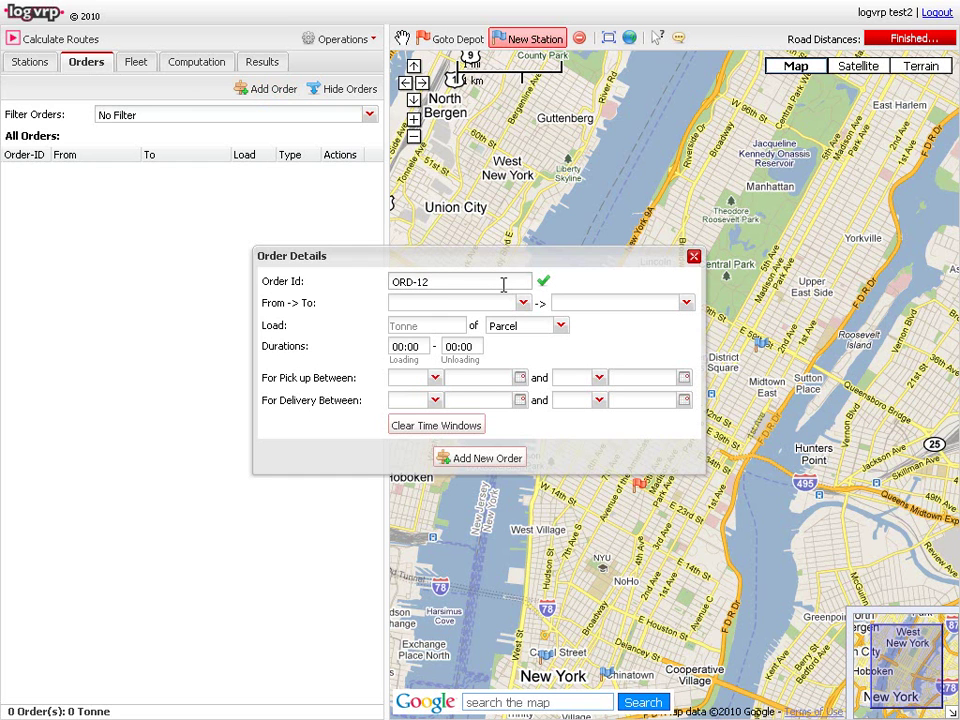
# Route ORD-12 from Depot Station to Station 181 with a 2 Parcel load and loading/unloading durations
pyautogui.click(523, 303)
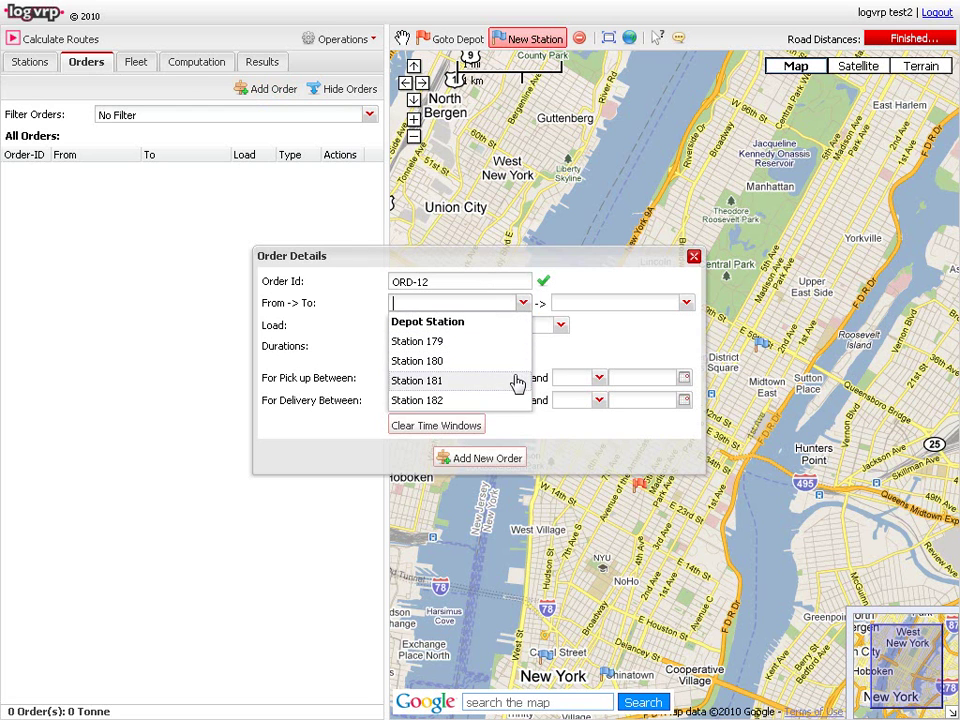
pyautogui.click(511, 322)
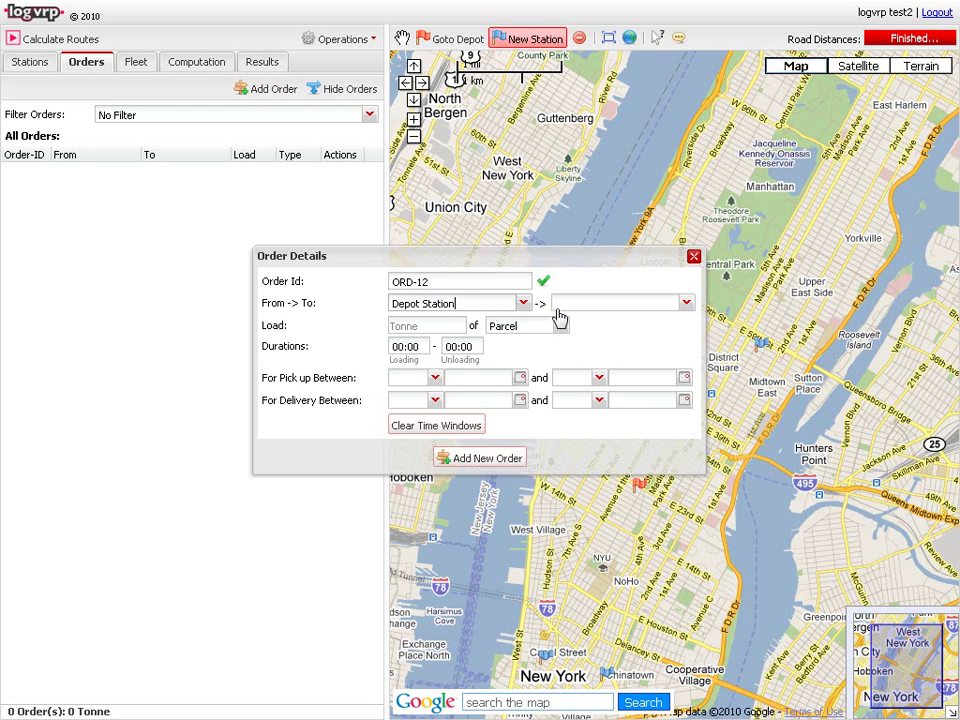
pyautogui.click(562, 305)
pyautogui.click(578, 361)
pyautogui.click(446, 326)
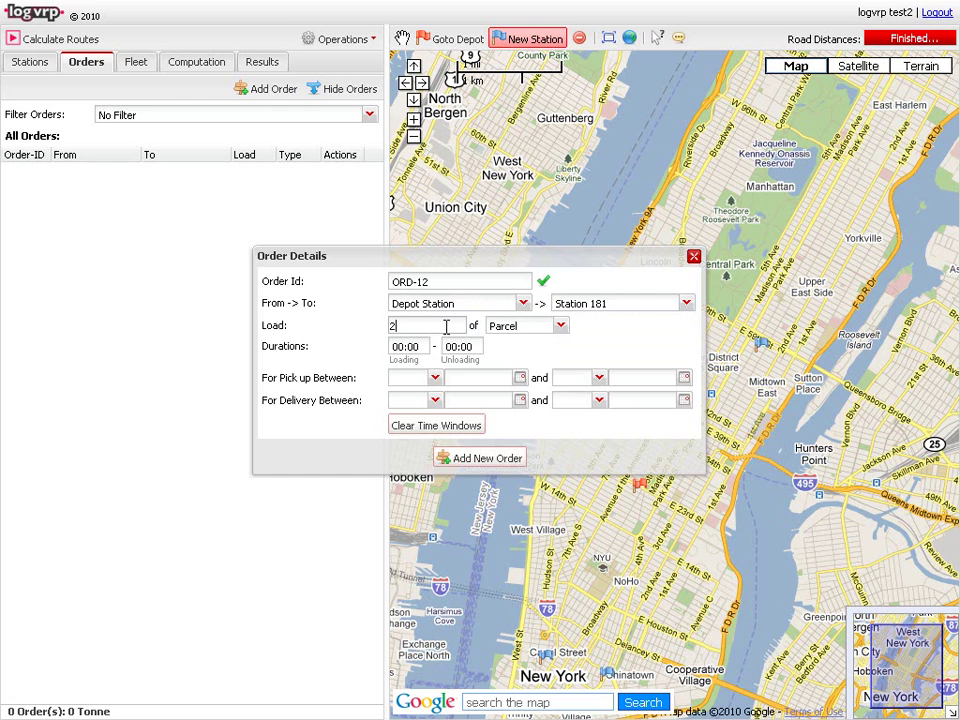
pyautogui.click(561, 327)
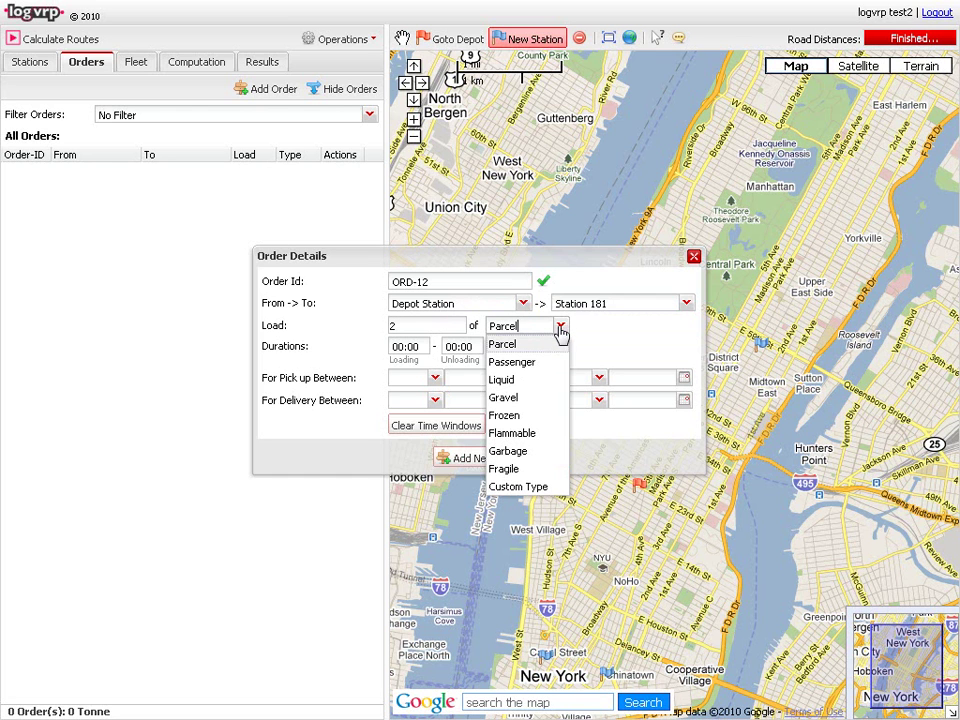
pyautogui.click(559, 347)
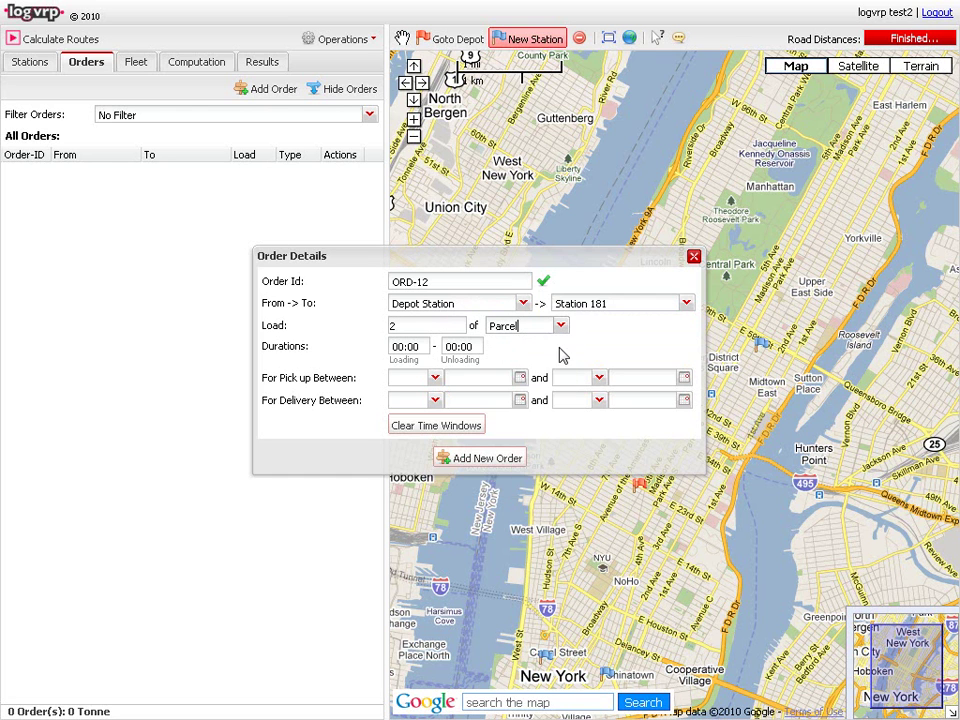
pyautogui.click(425, 346)
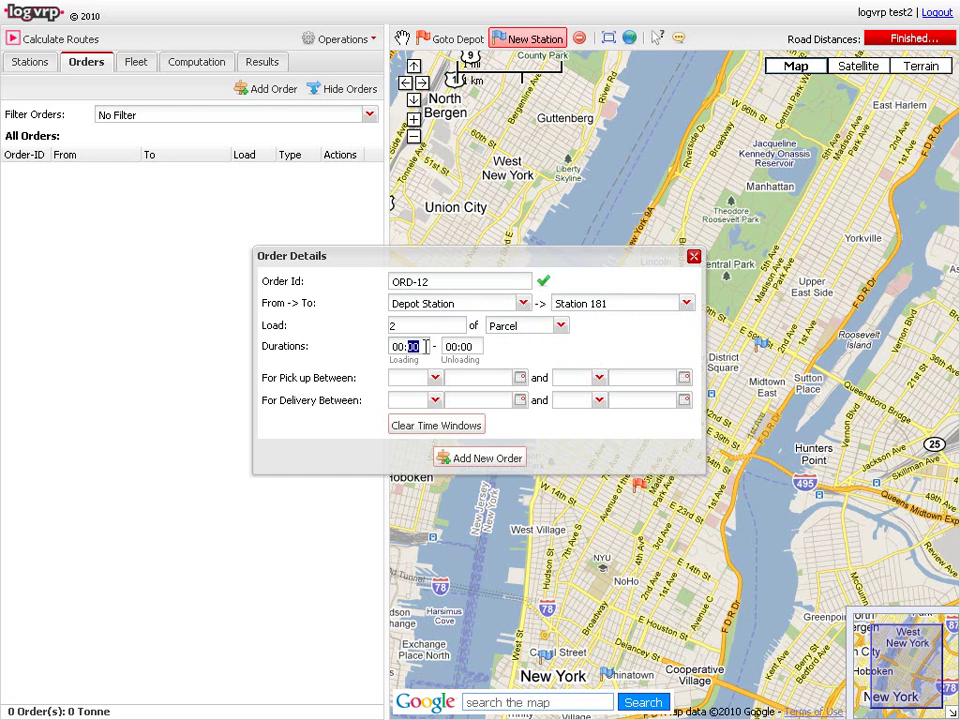
pyautogui.click(477, 347)
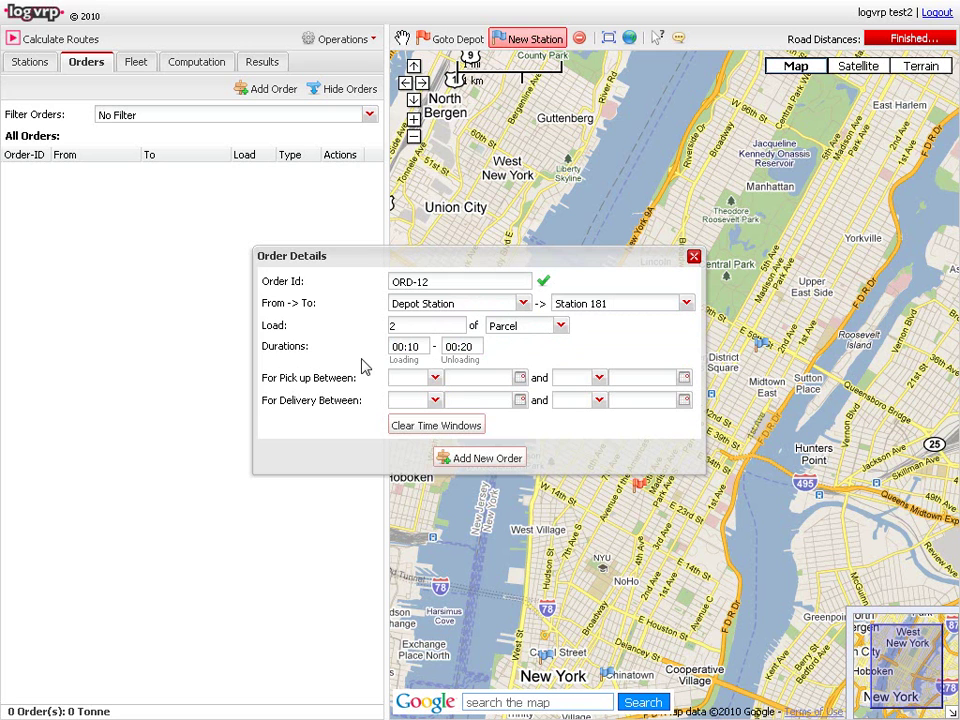
# Set pick-up from 4 July 2010 and delivery by 08/09/2010, then add the order
pyautogui.click(521, 379)
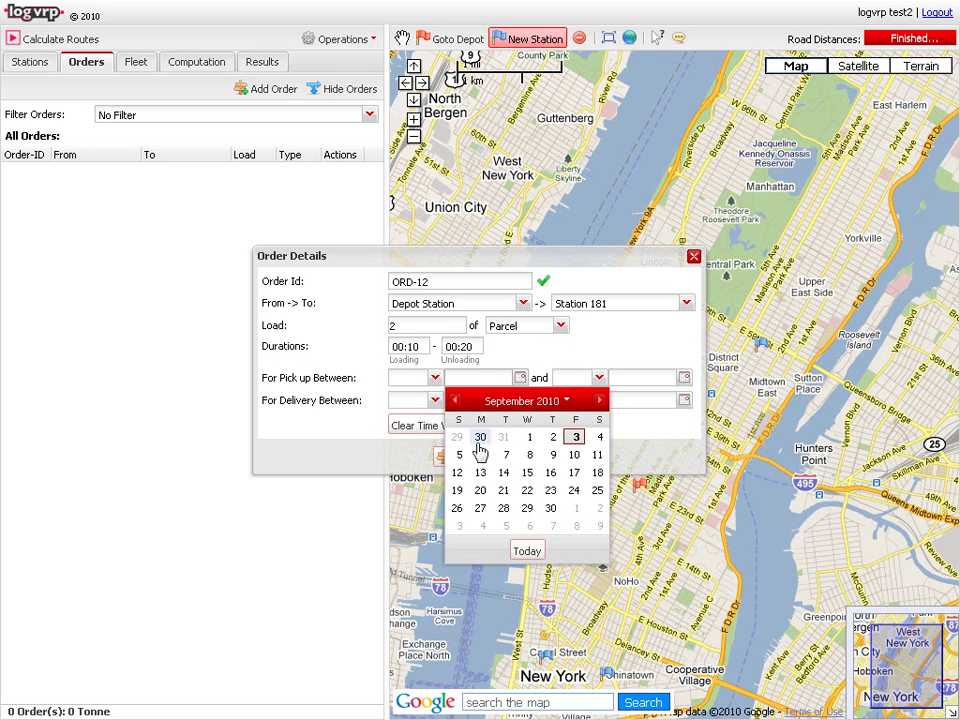
pyautogui.click(455, 401)
pyautogui.click(455, 401)
pyautogui.click(459, 455)
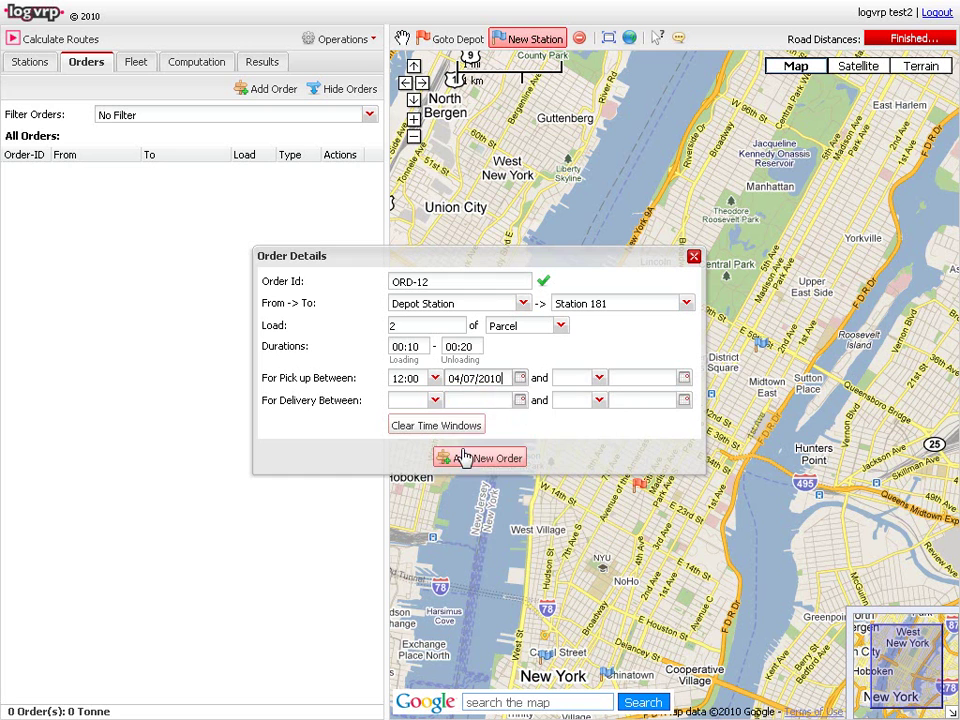
pyautogui.click(684, 401)
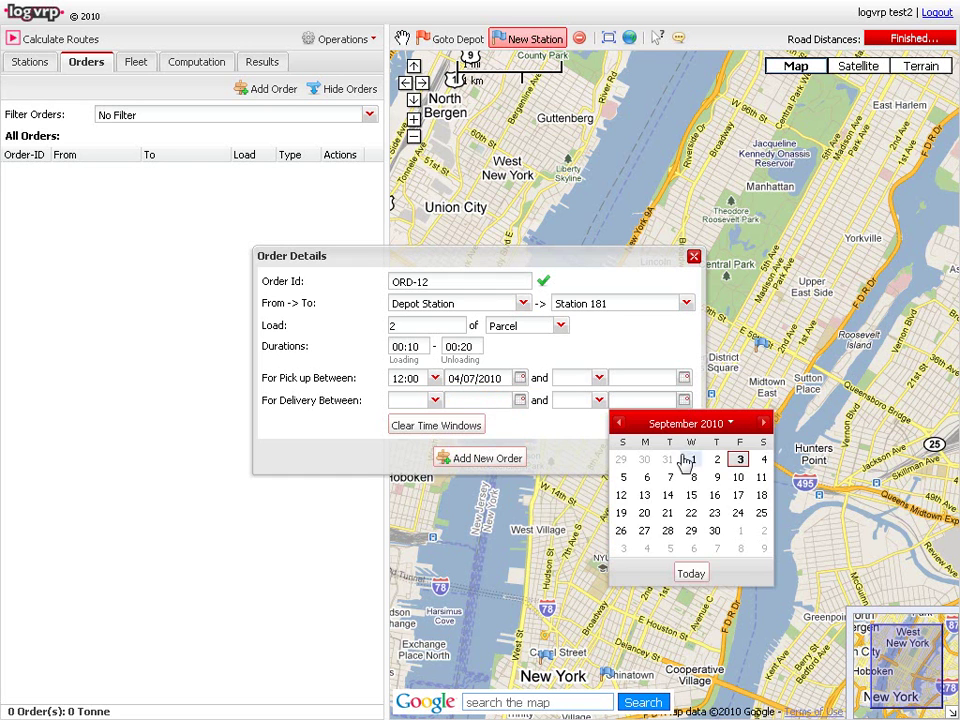
pyautogui.click(694, 479)
pyautogui.click(450, 457)
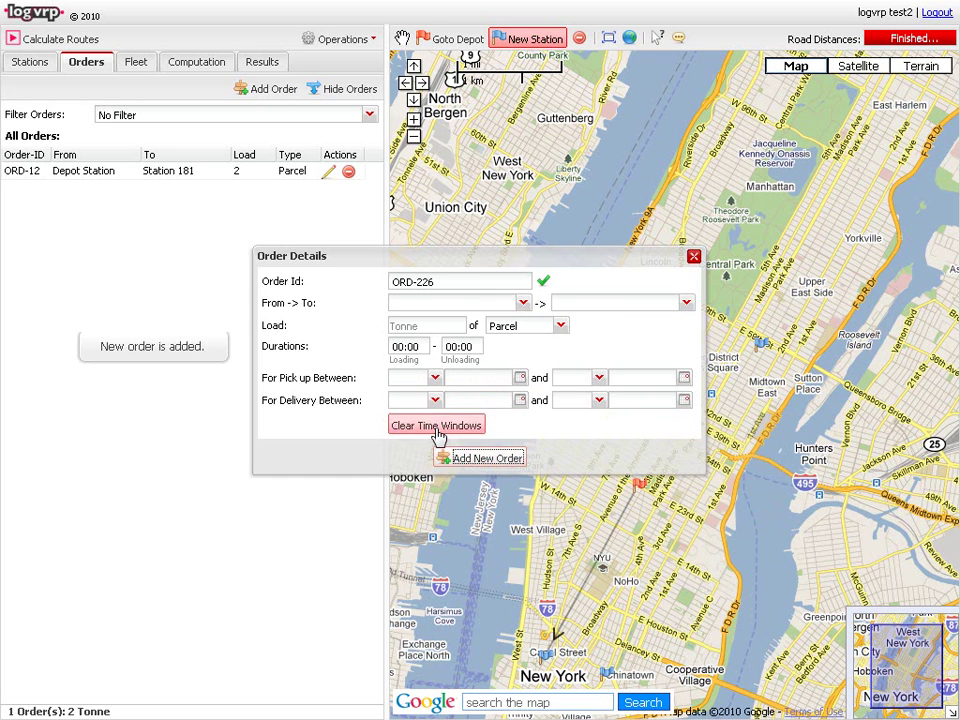
# Show ORD-12's route, close the order form, and bring up Operations > Save Data
pyautogui.click(190, 172)
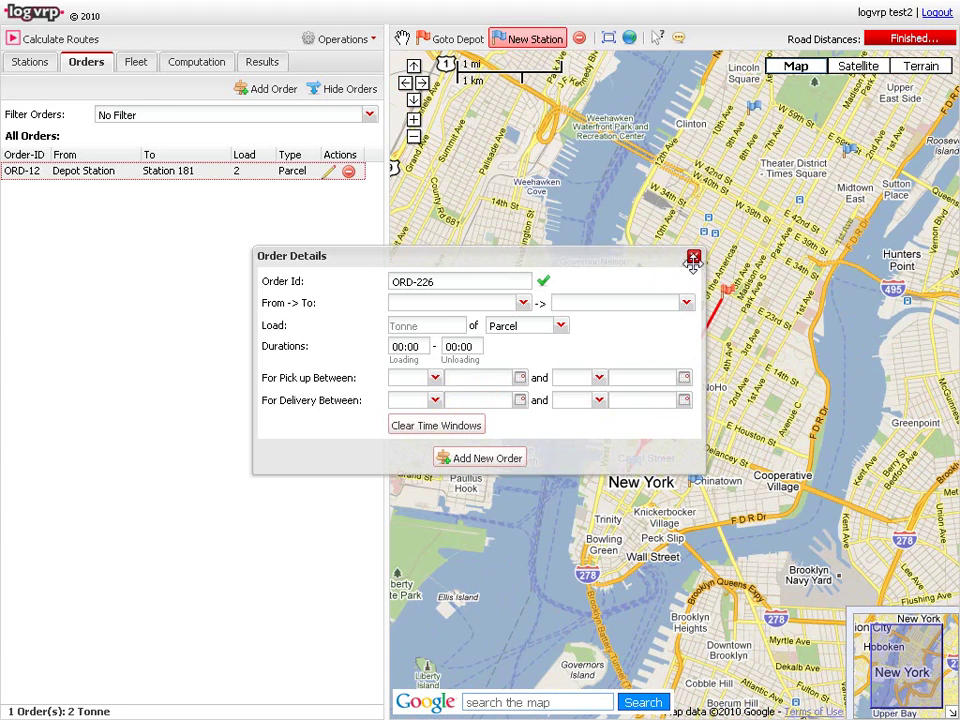
pyautogui.click(693, 257)
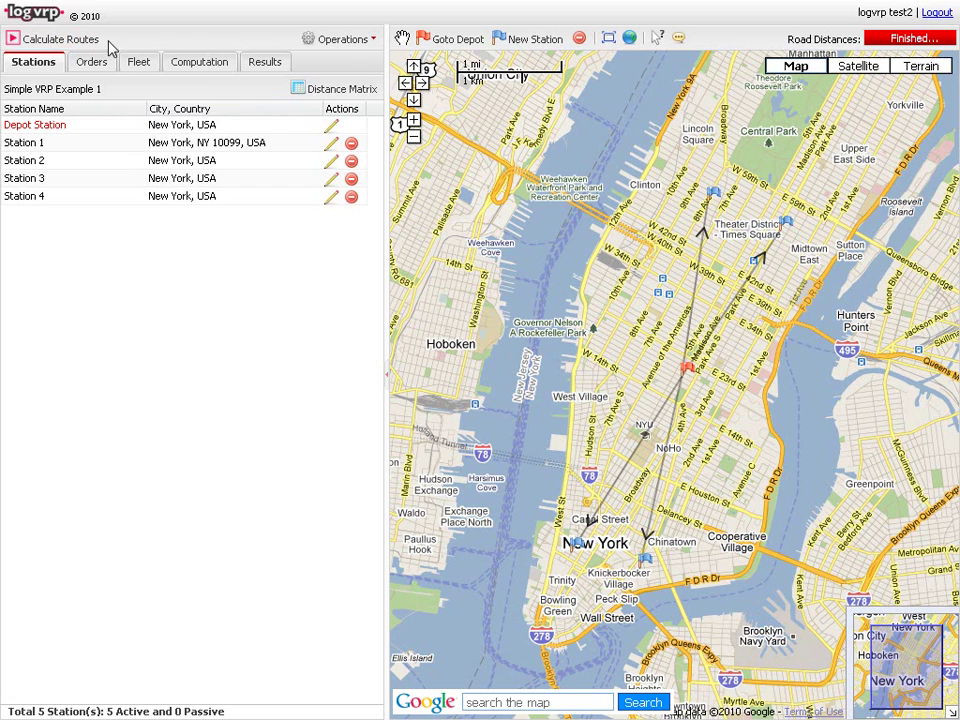
pyautogui.click(375, 44)
pyautogui.moveTo(378, 92)
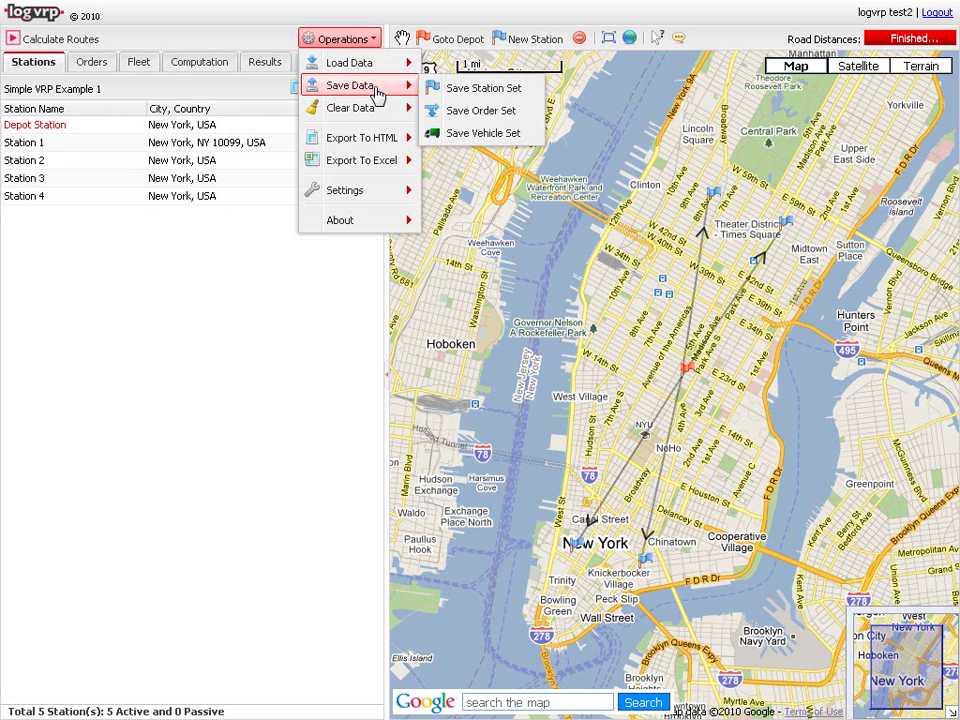
# Save the station set as 'my data' and save the vehicle set
pyautogui.click(526, 92)
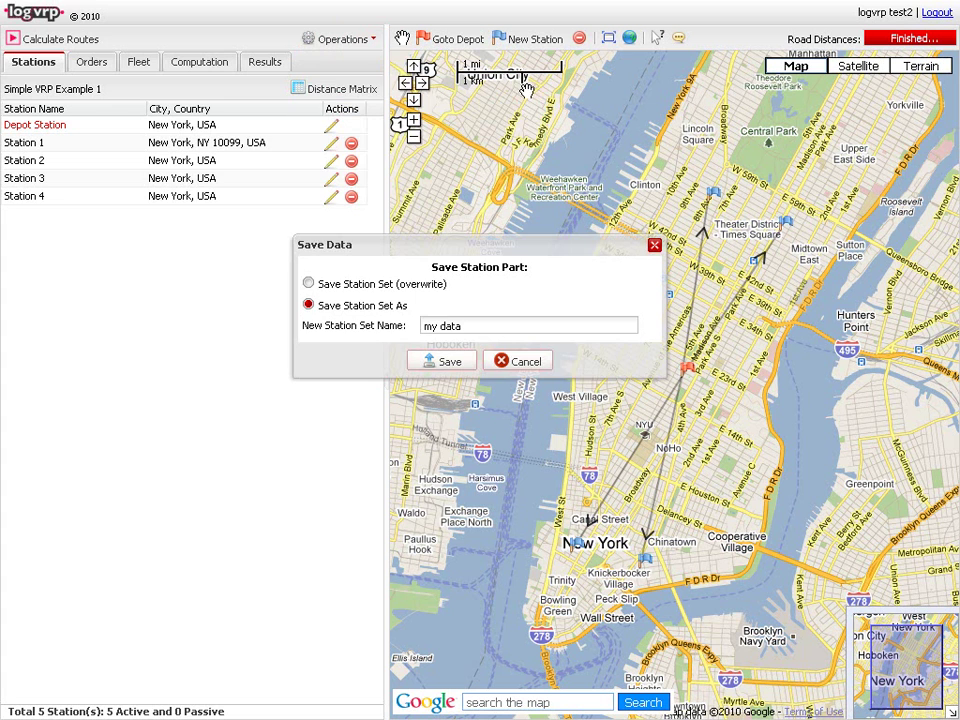
pyautogui.click(468, 366)
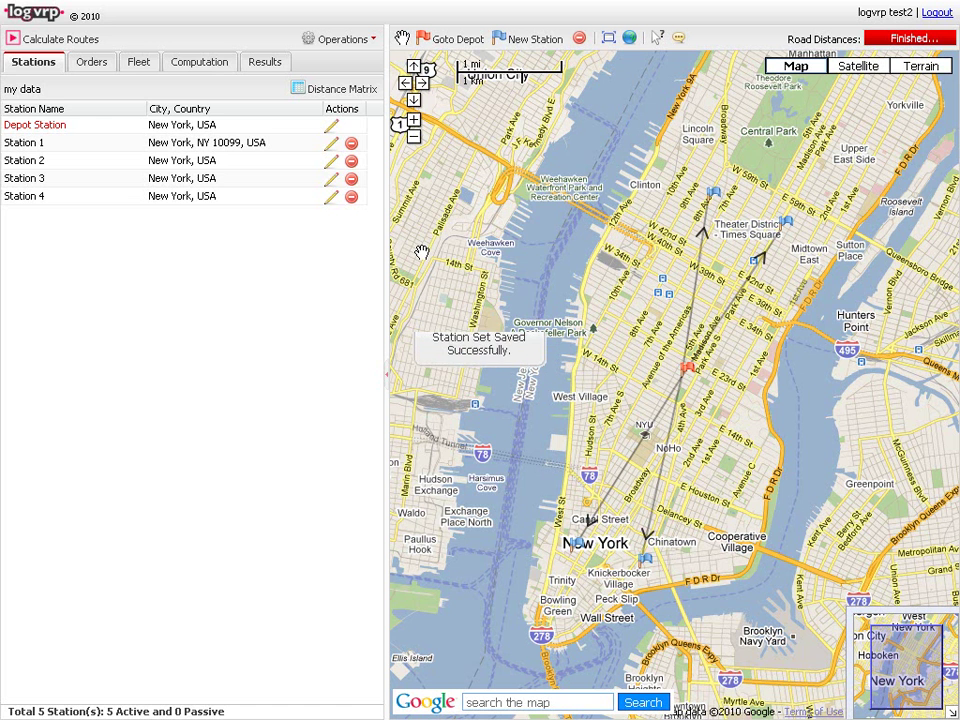
pyautogui.click(375, 41)
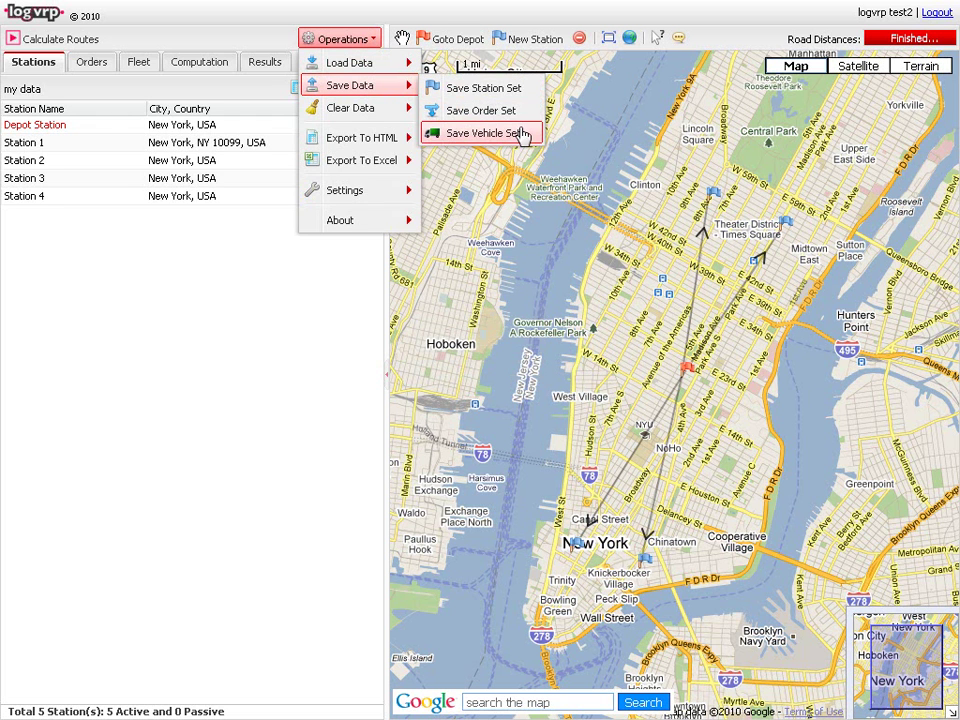
pyautogui.click(519, 136)
pyautogui.click(452, 363)
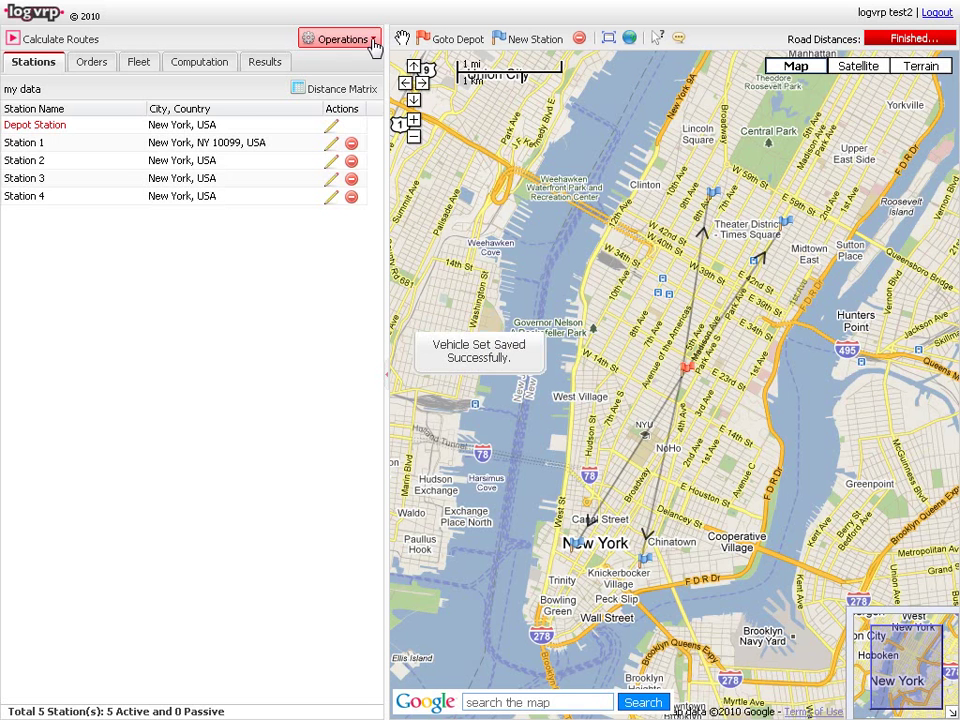
# Save the order set under the name 'my data'
pyautogui.click(371, 42)
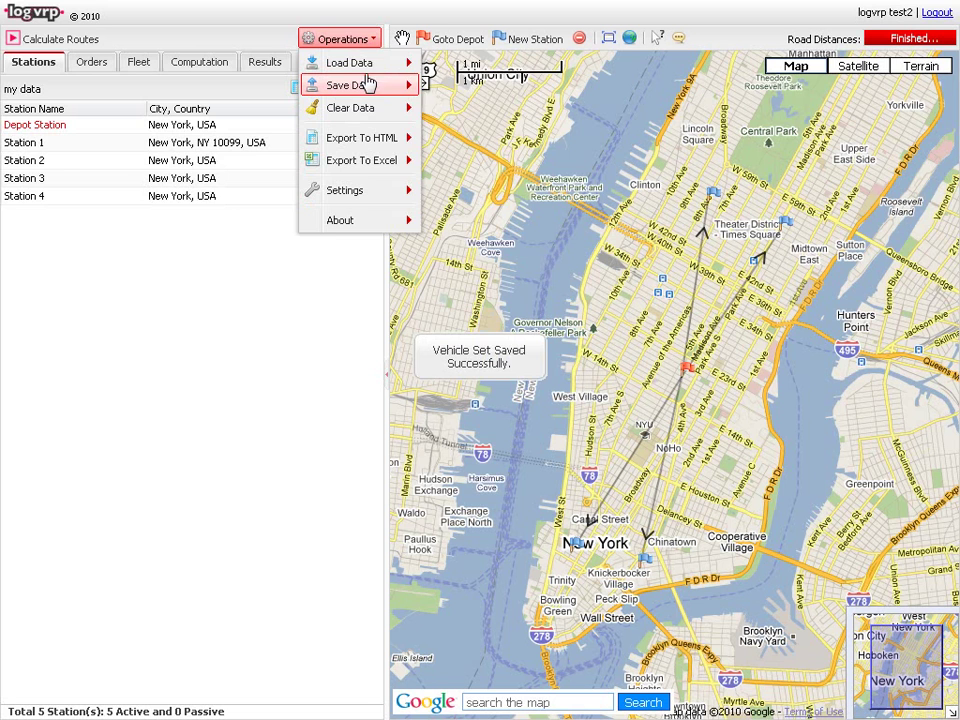
pyautogui.moveTo(376, 88)
pyautogui.click(510, 111)
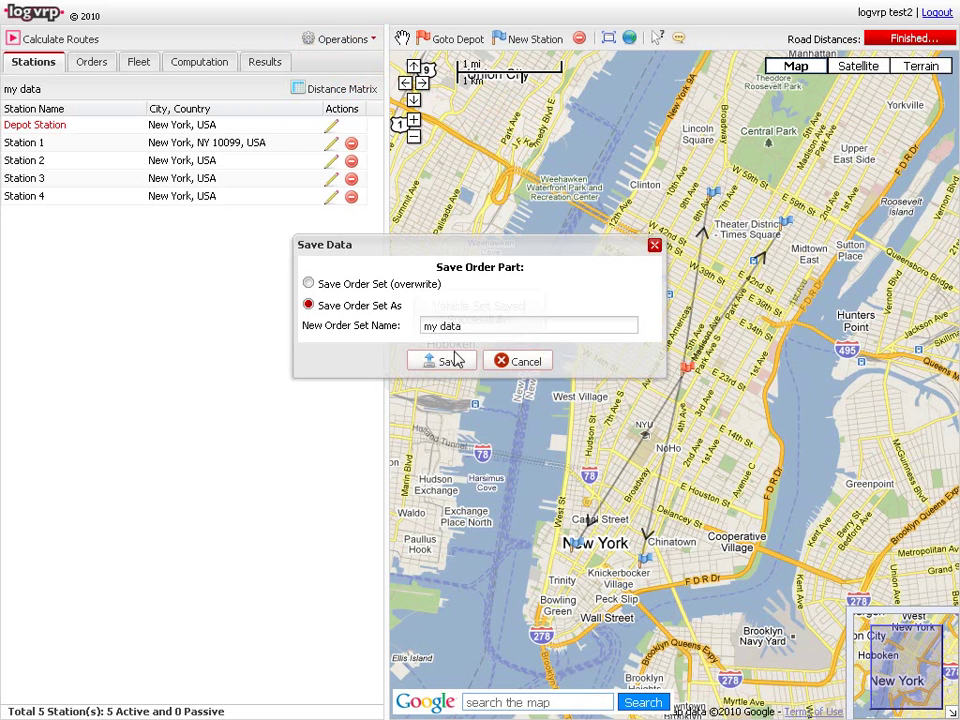
pyautogui.click(451, 363)
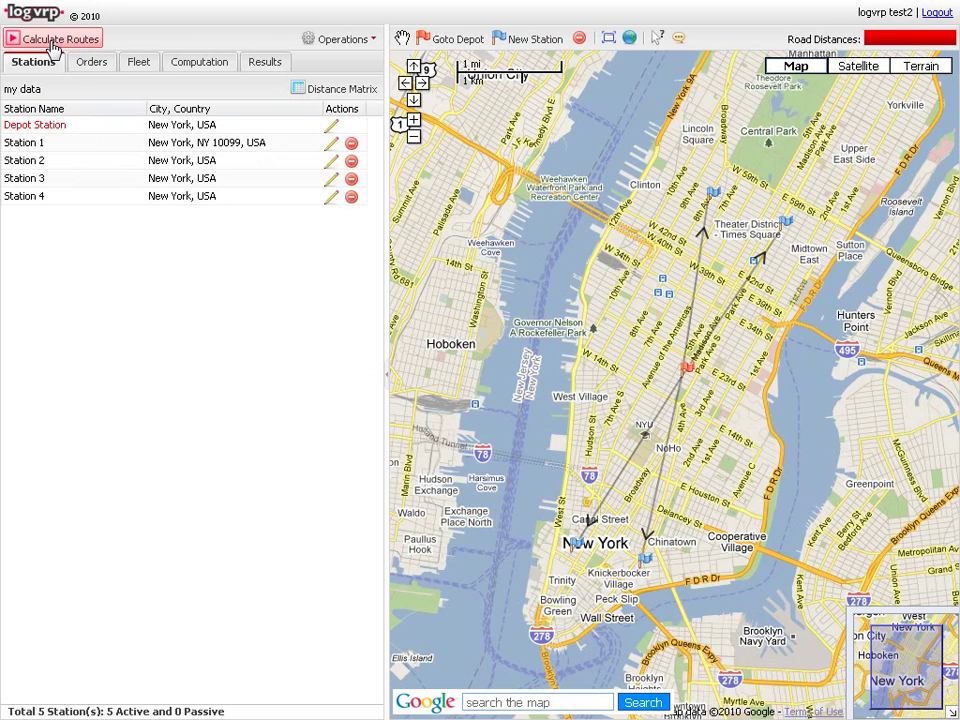
pyautogui.click(192, 64)
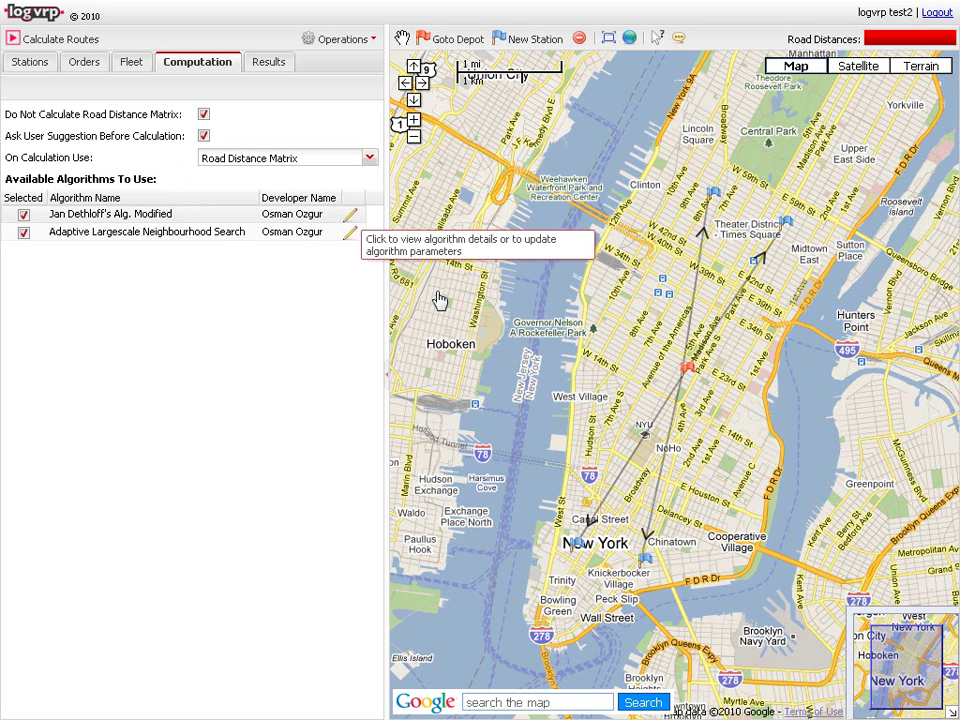
pyautogui.click(350, 214)
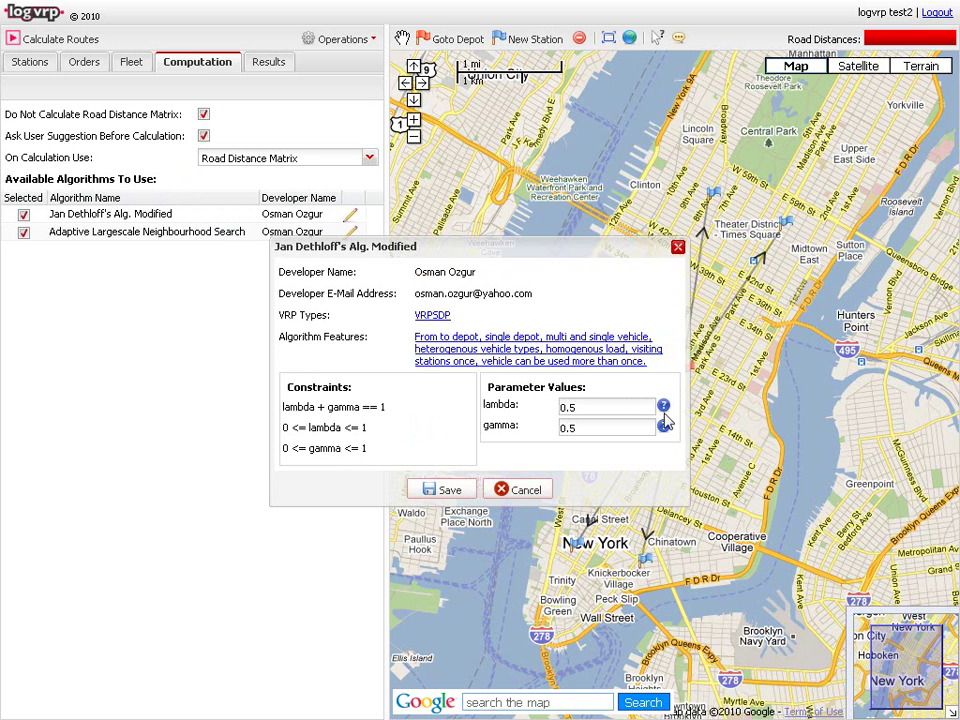
pyautogui.moveTo(665, 430)
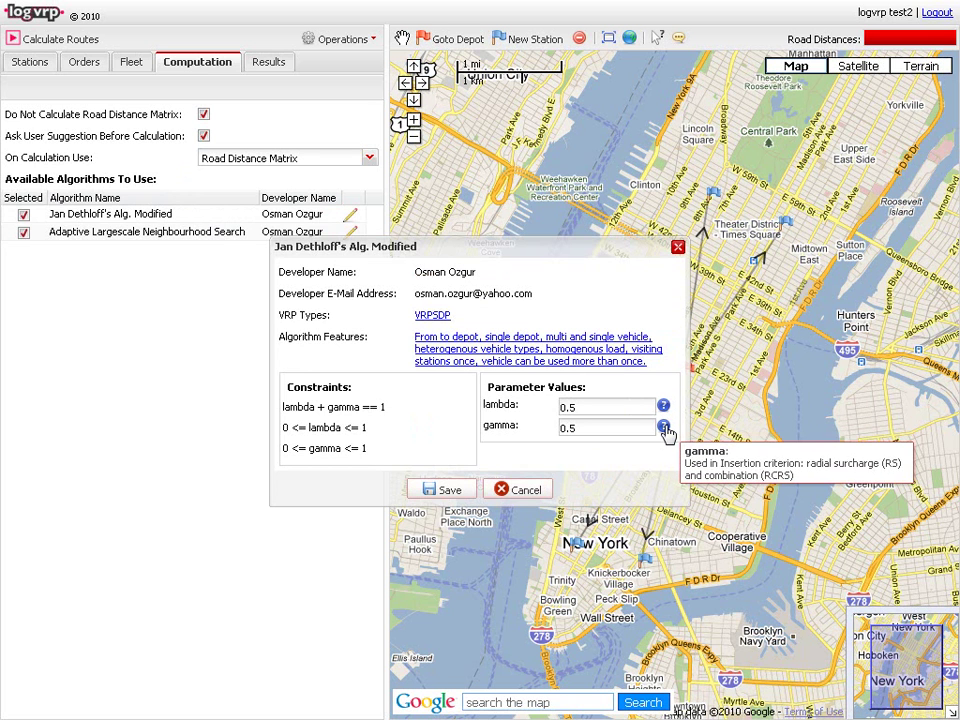
pyautogui.click(530, 489)
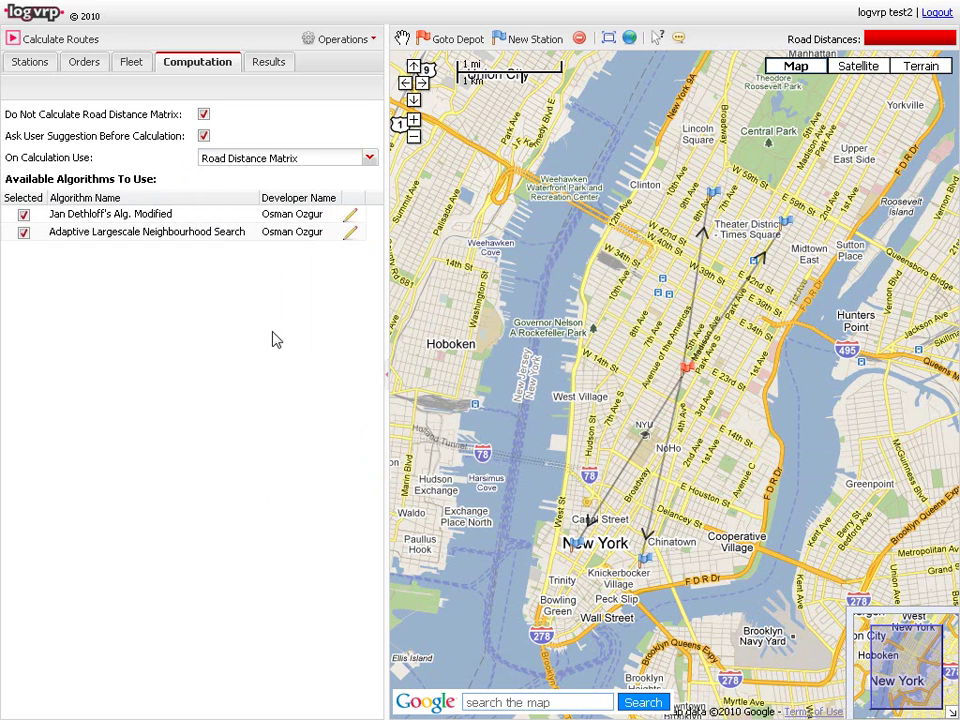
pyautogui.click(338, 163)
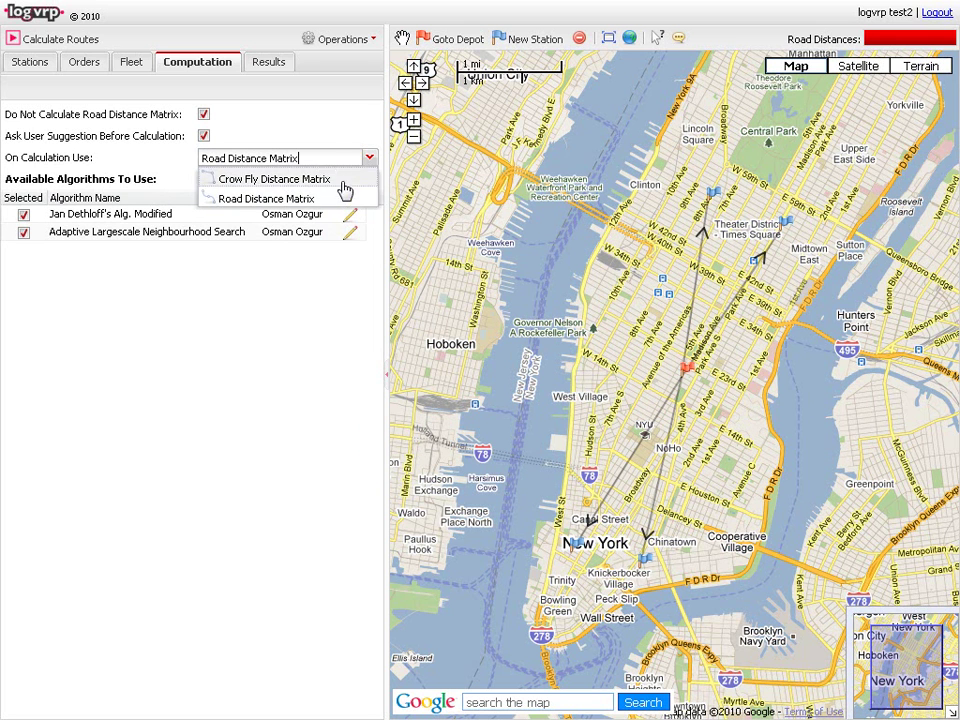
pyautogui.click(340, 147)
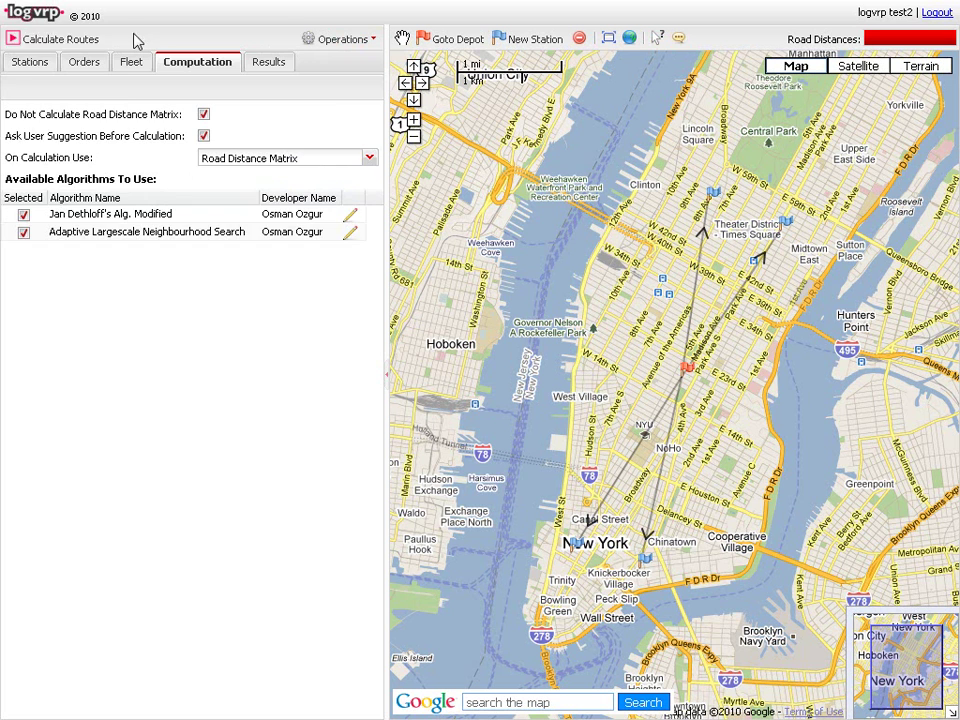
pyautogui.click(30, 63)
pyautogui.click(332, 92)
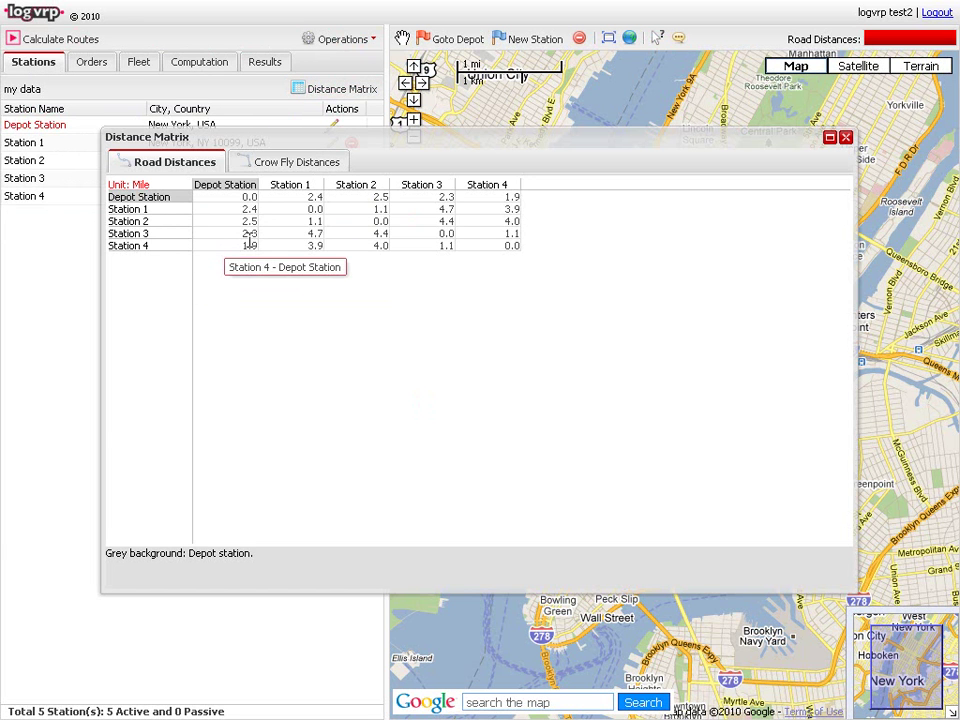
pyautogui.click(289, 165)
pyautogui.click(197, 166)
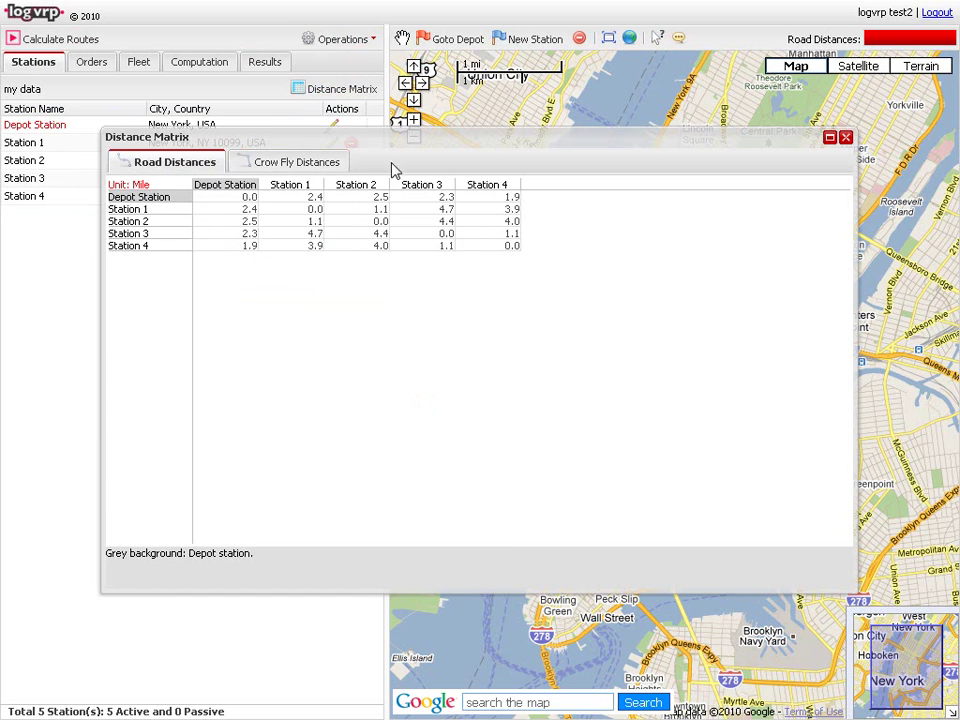
pyautogui.click(845, 137)
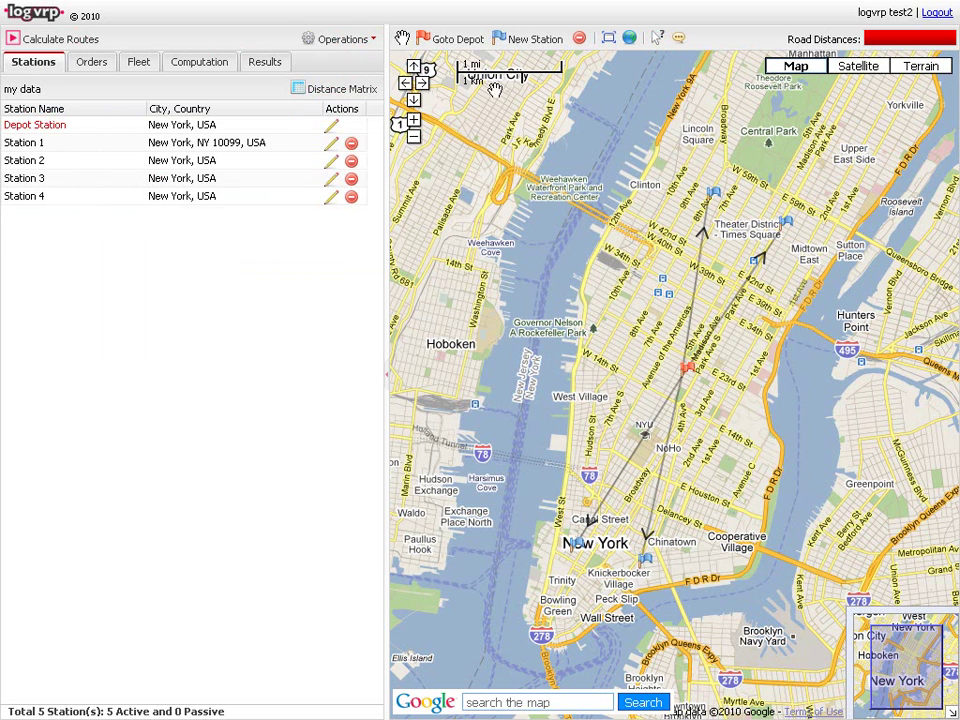
# Calculate routes, declining an own solution so J.D.A.M. and A.L.N.S. both run
pyautogui.click(225, 65)
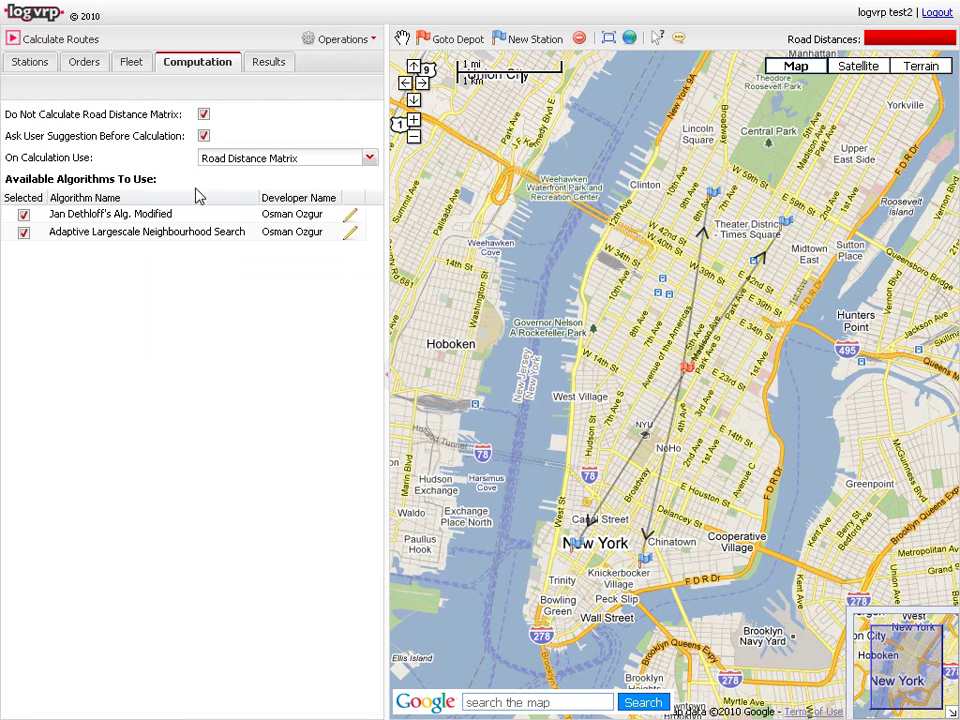
pyautogui.click(94, 44)
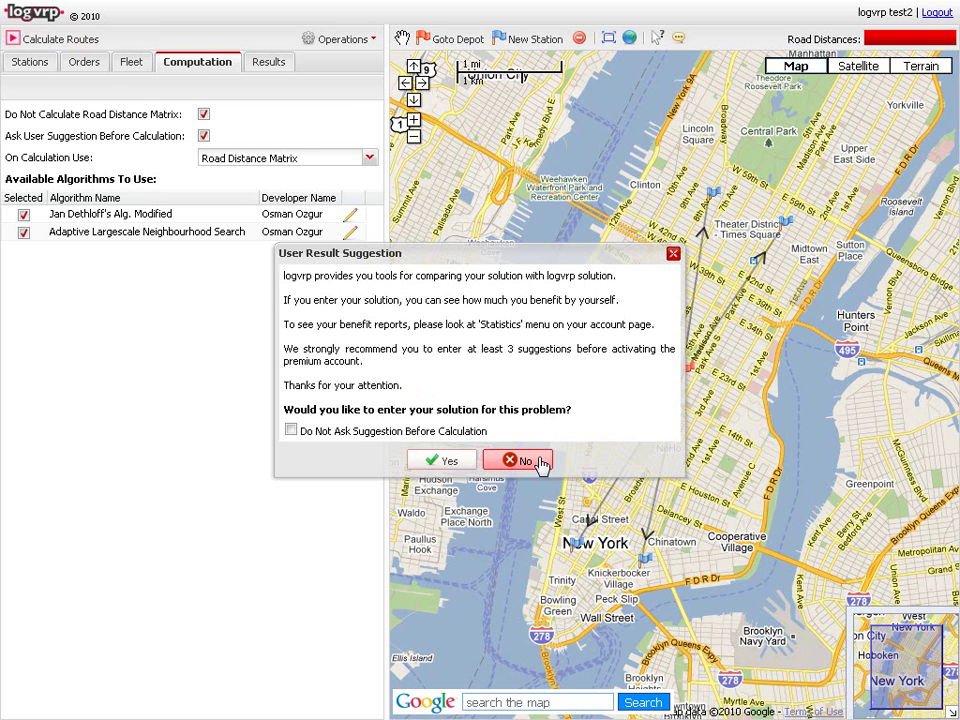
pyautogui.click(538, 461)
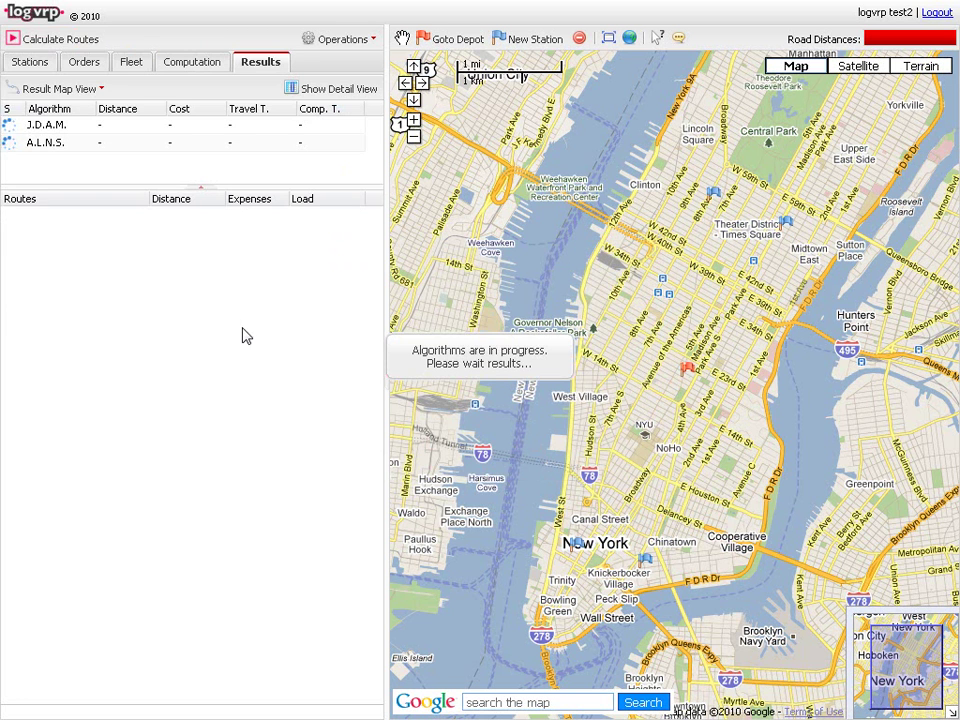
# Compare the J.D.A.M. and A.L.N.S. results, both 11.4 miles at $15.70
pyautogui.moveTo(12, 155)
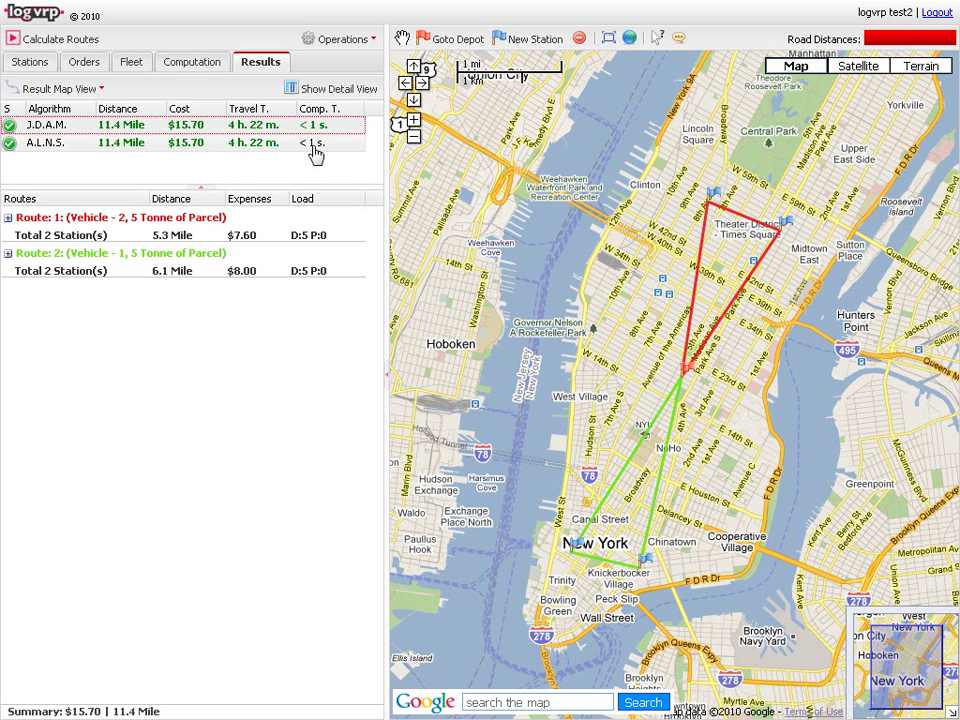
pyautogui.click(193, 220)
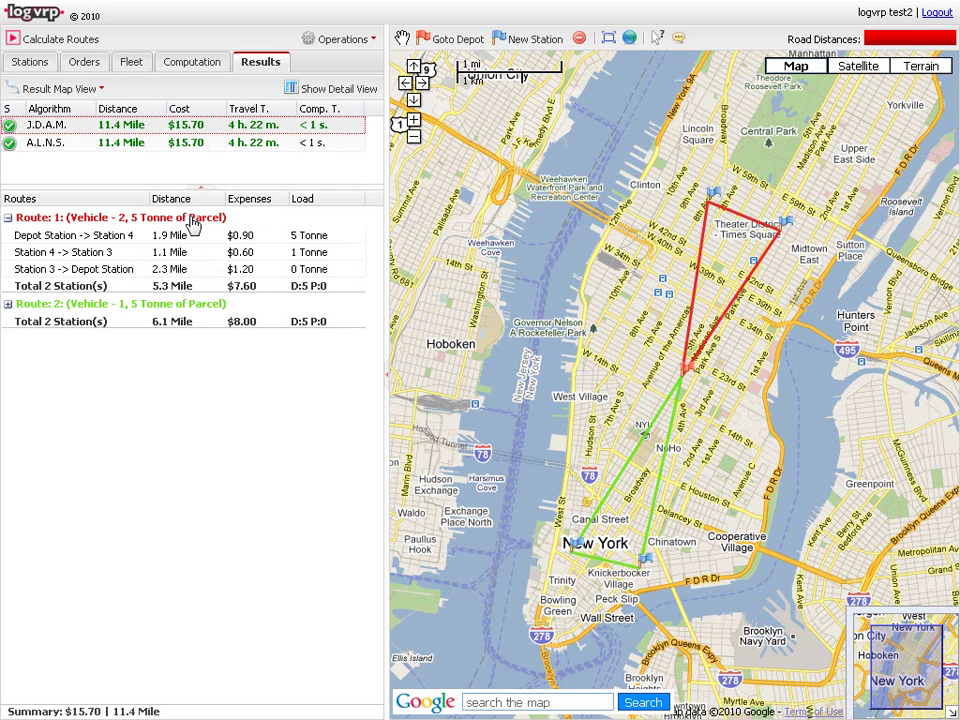
pyautogui.click(206, 144)
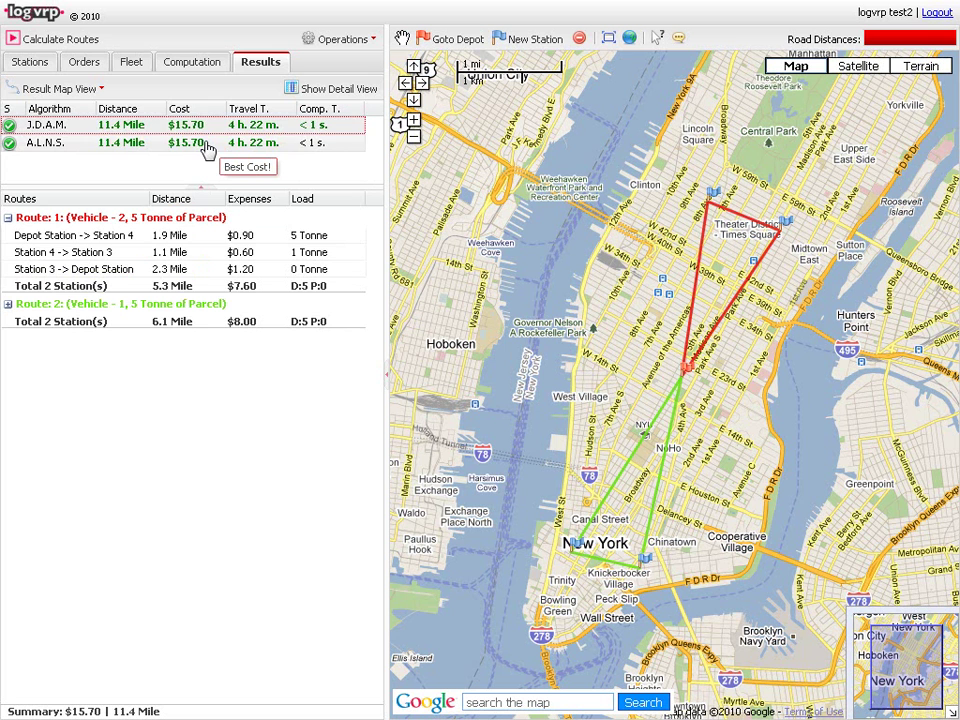
pyautogui.click(207, 147)
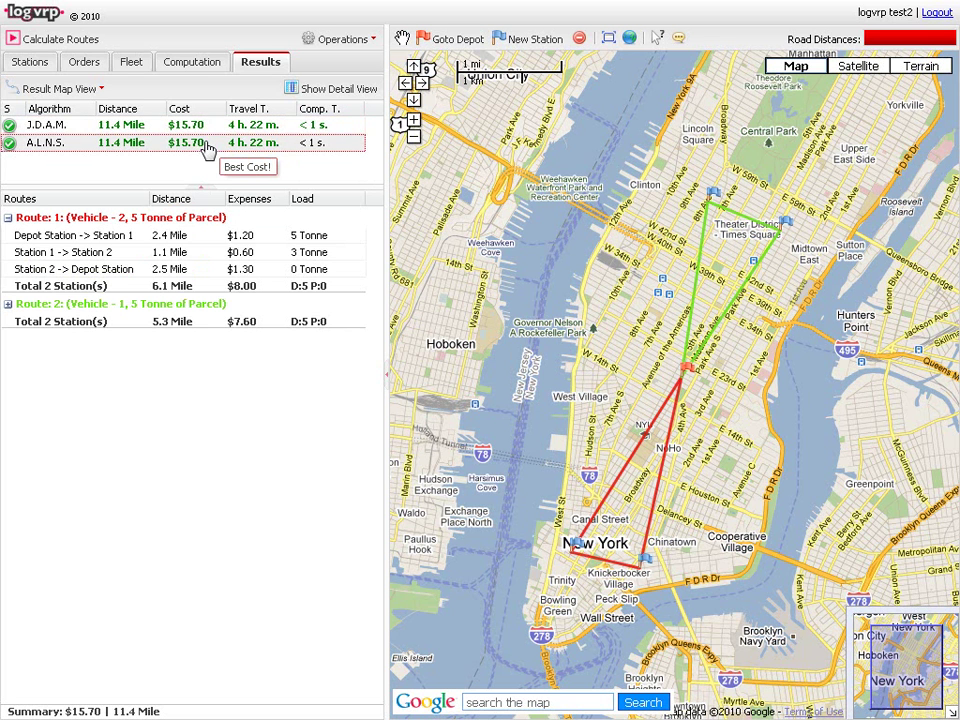
pyautogui.click(206, 127)
# Expand J.D.A.M.'s Route 1 (5.3 mi) and Route 2 (6.1 mi), highlighting Route 2's legs
pyautogui.click(205, 219)
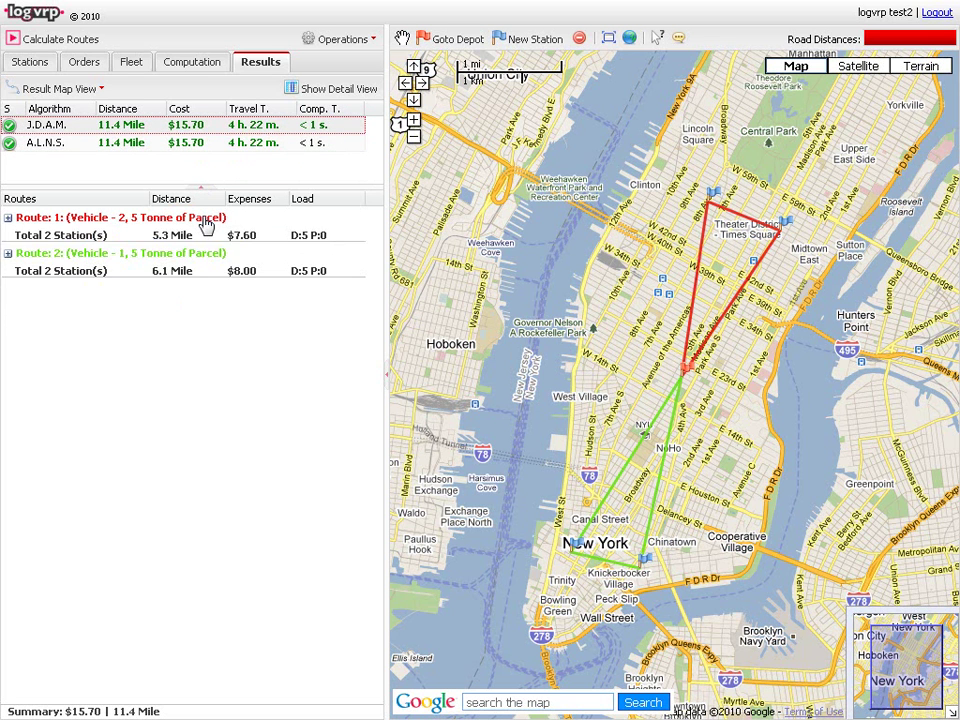
pyautogui.click(205, 221)
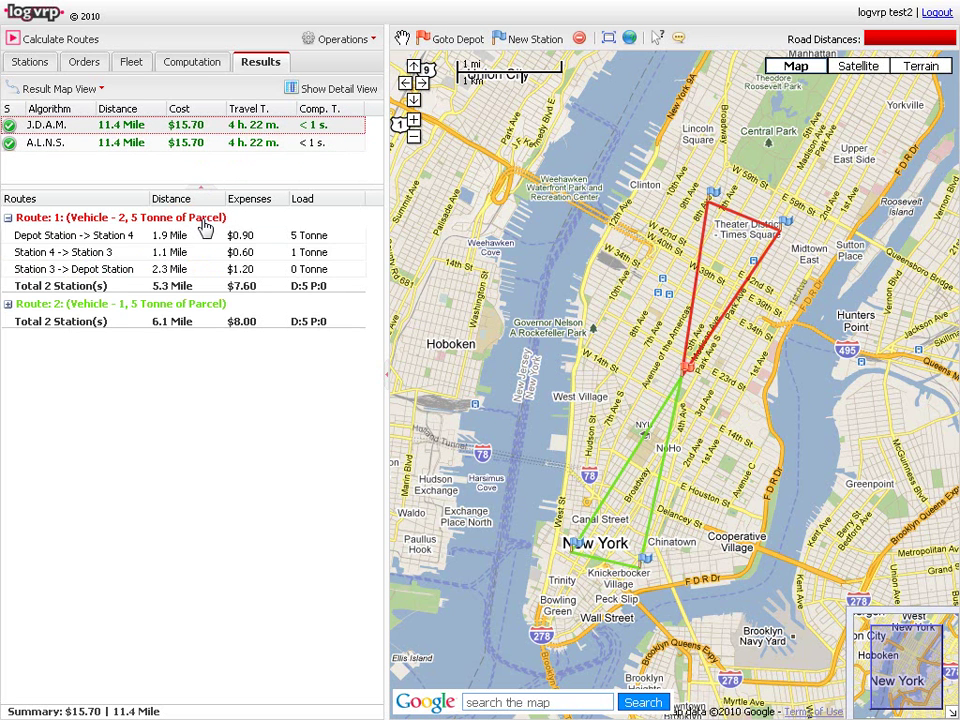
pyautogui.click(207, 303)
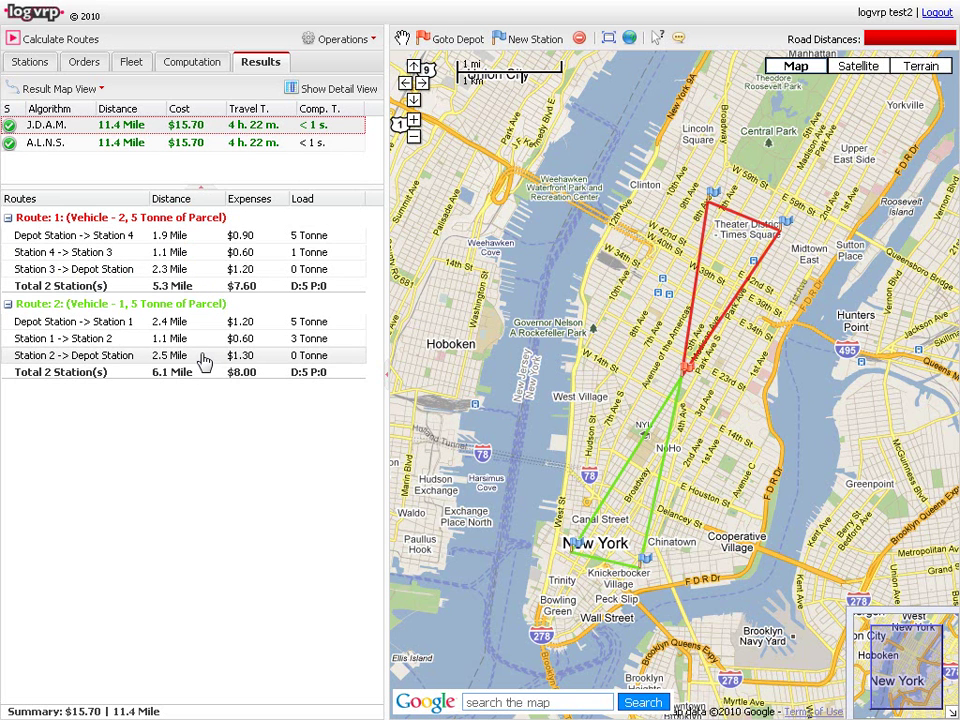
pyautogui.click(203, 343)
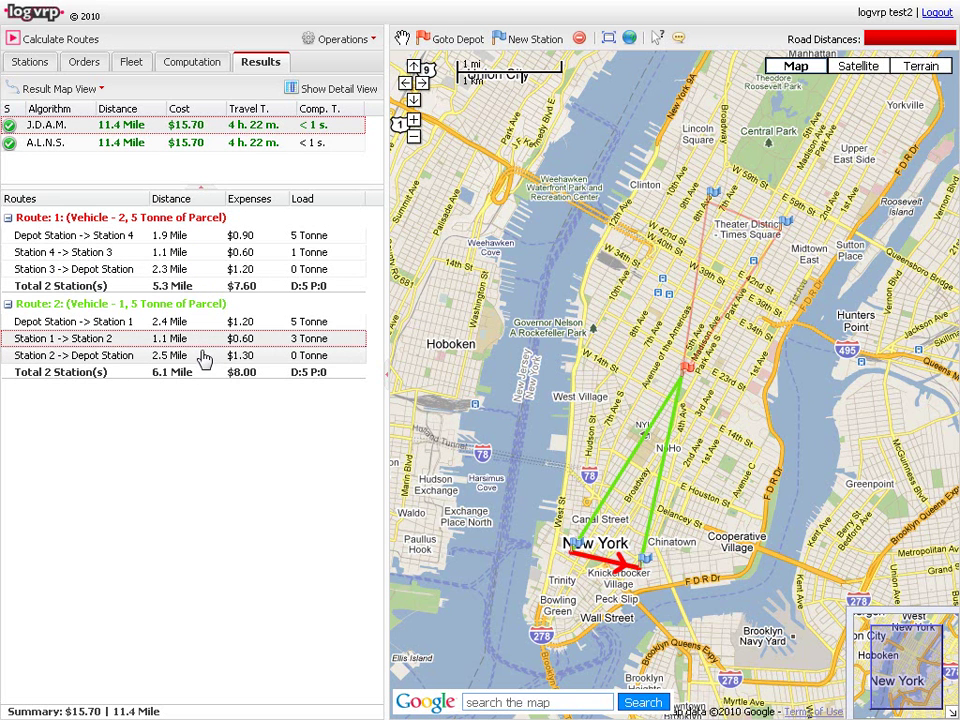
pyautogui.click(203, 357)
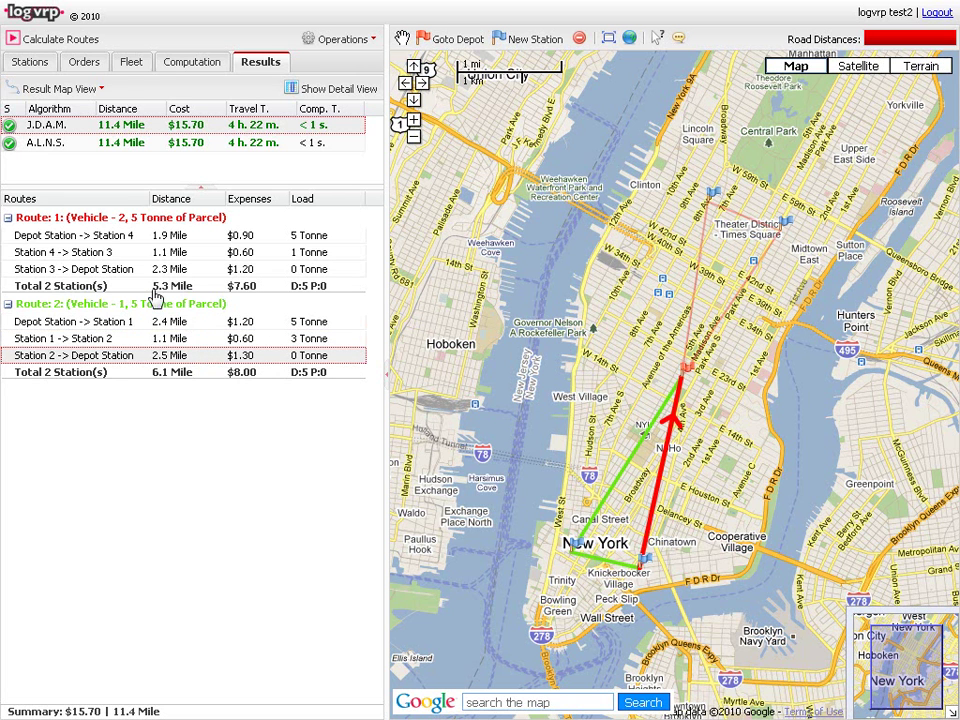
# Draw the routes along real roads, highlight the Station 1 to Station 2 leg, and open the detail view
pyautogui.click(105, 92)
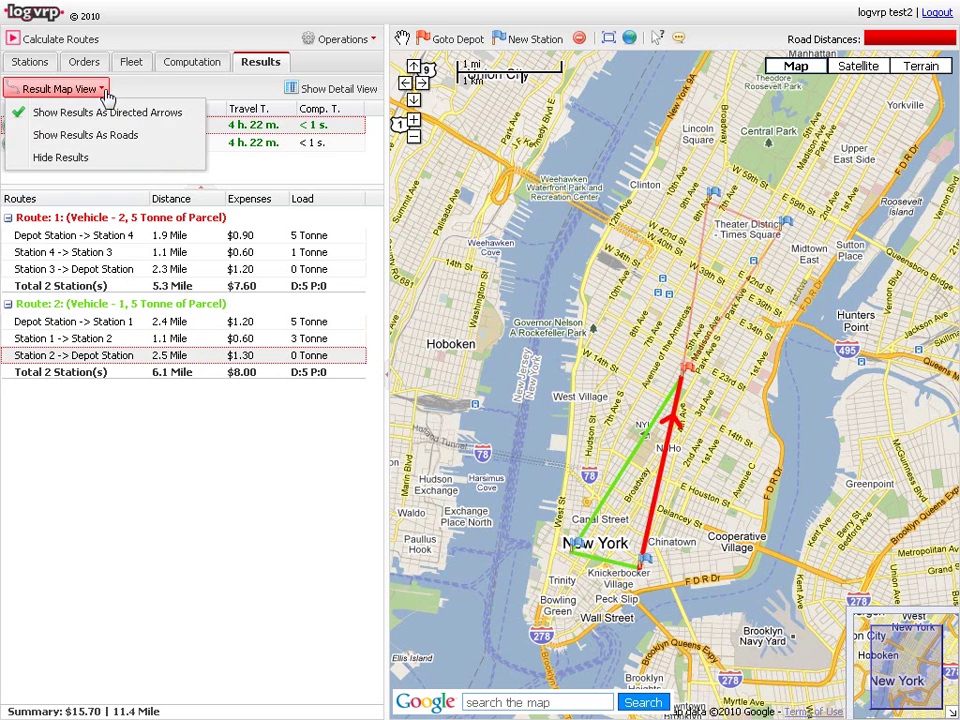
pyautogui.click(108, 143)
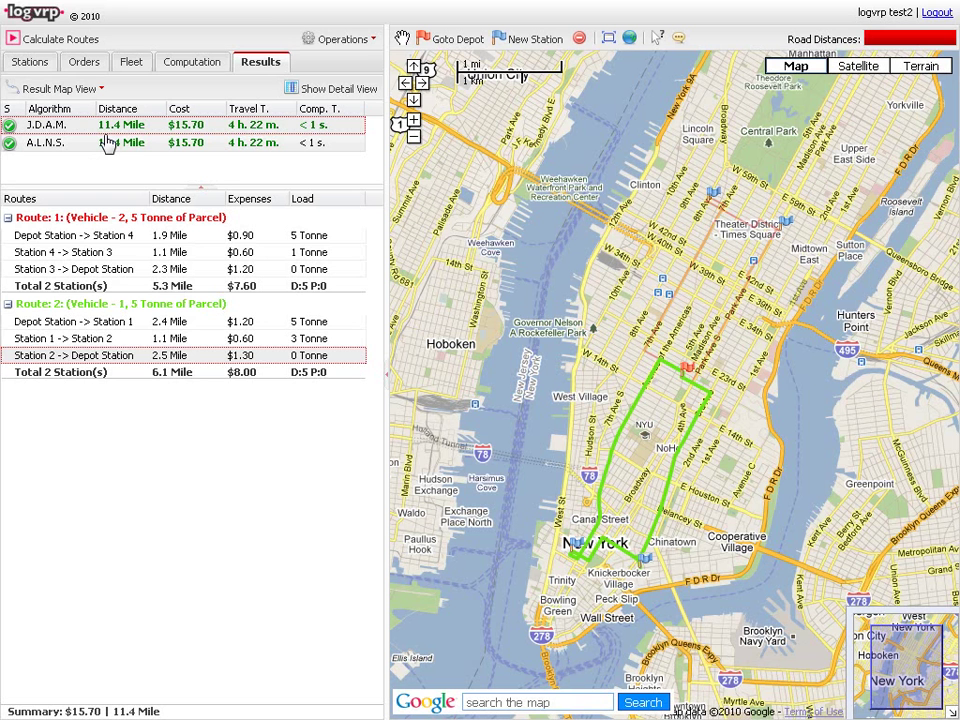
pyautogui.click(220, 340)
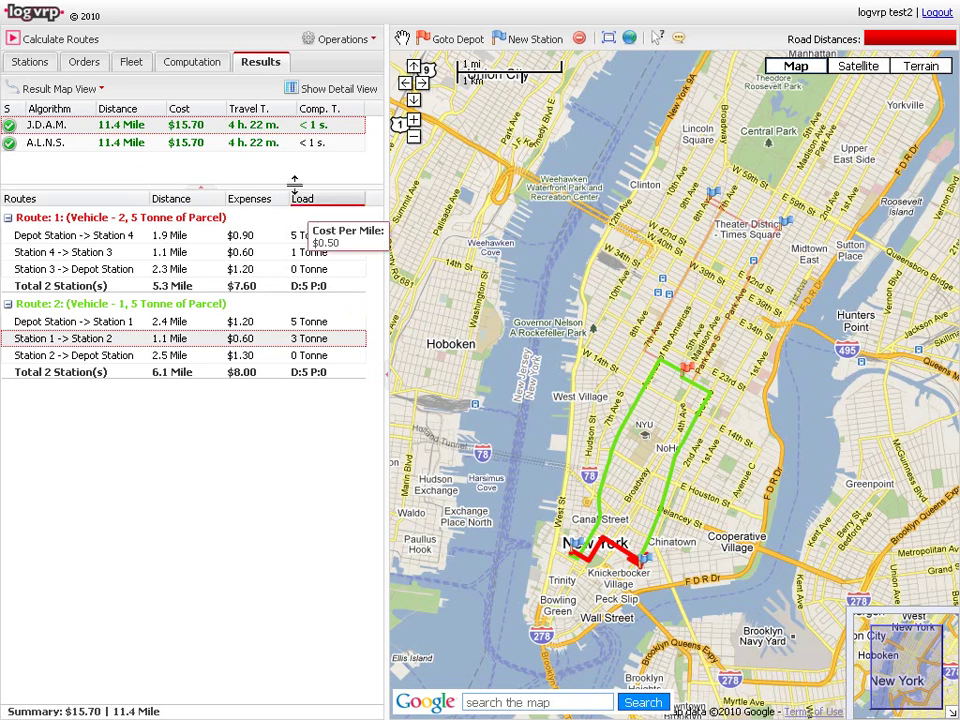
pyautogui.click(324, 96)
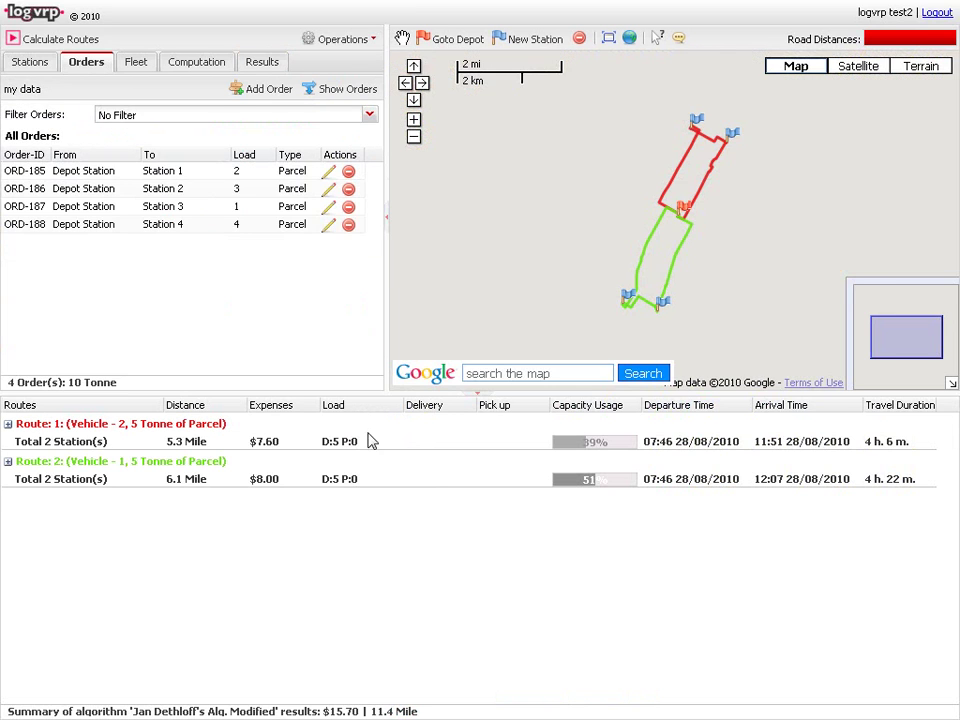
# Expand Route 1 and Route 2 and check each leg's orders, ending at ORD-186 (3 Tonne) to Station 2
pyautogui.click(203, 426)
pyautogui.click(200, 517)
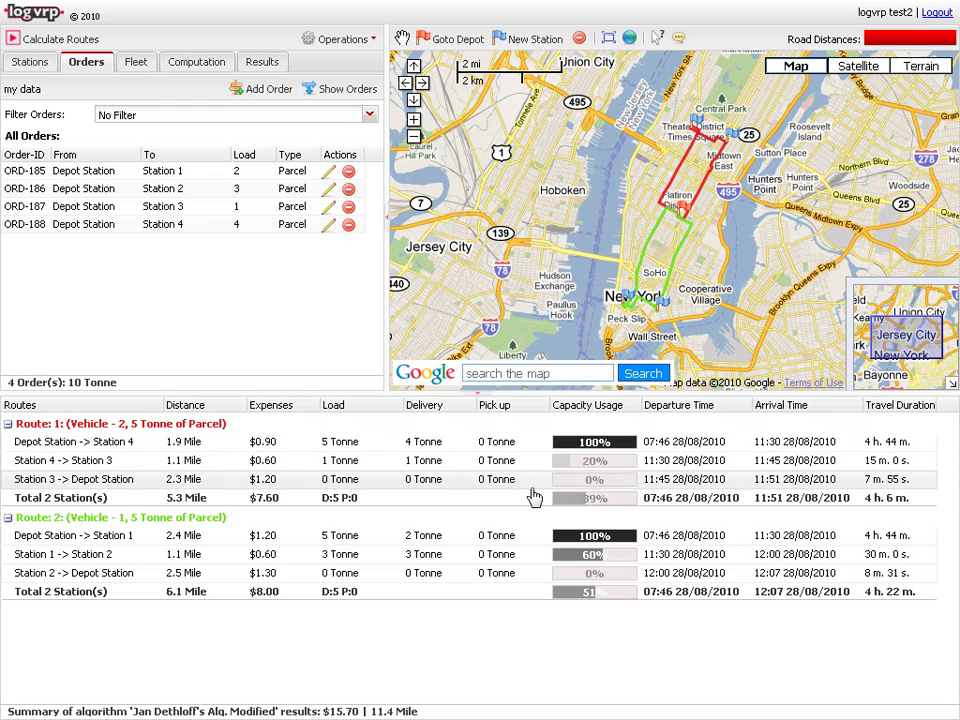
pyautogui.click(475, 483)
pyautogui.click(474, 538)
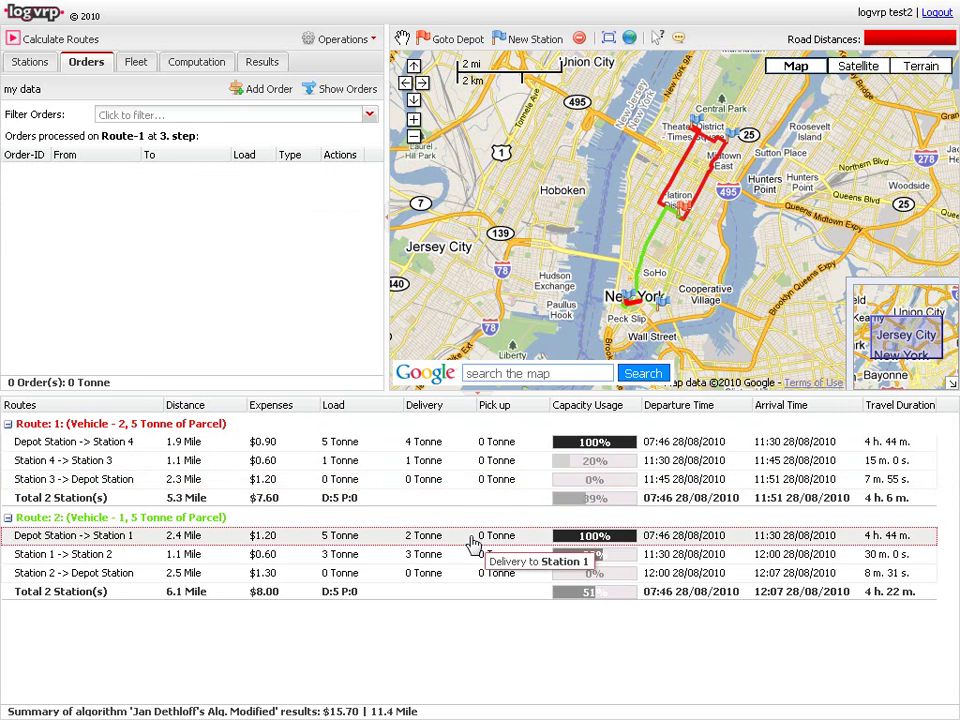
pyautogui.click(471, 557)
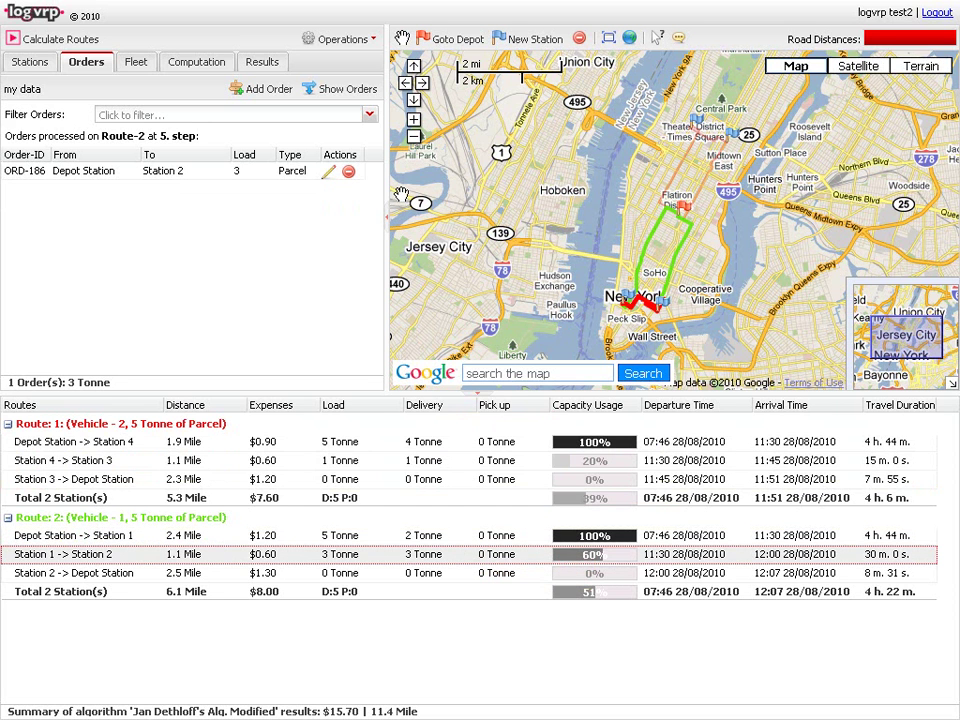
pyautogui.click(372, 39)
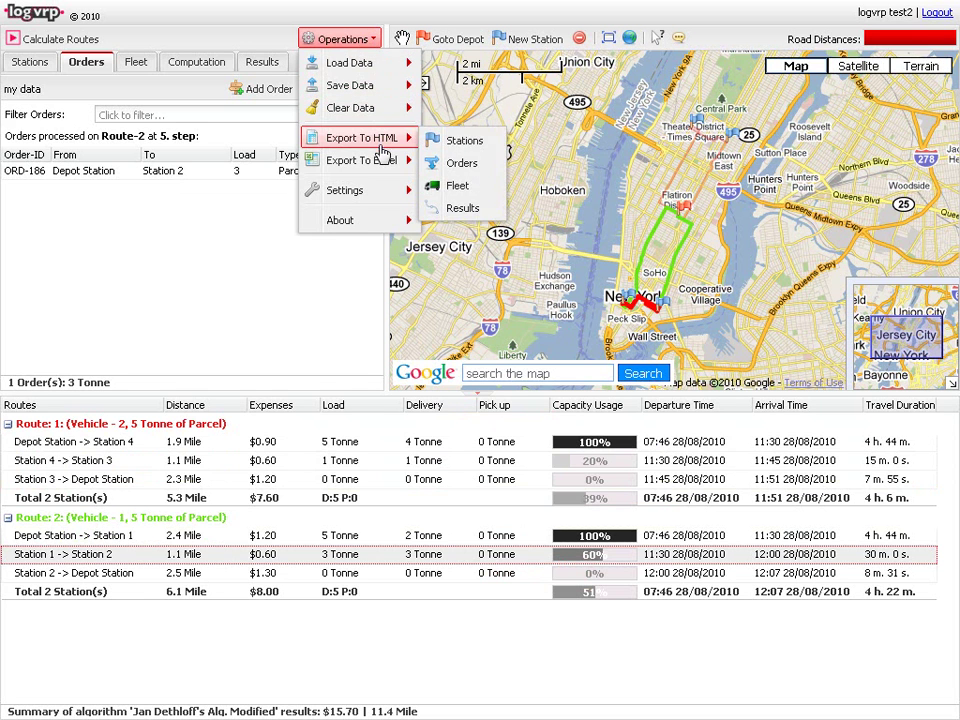
# Export the computed results to an HTML report via Export To HTML > Results
pyautogui.moveTo(382, 166)
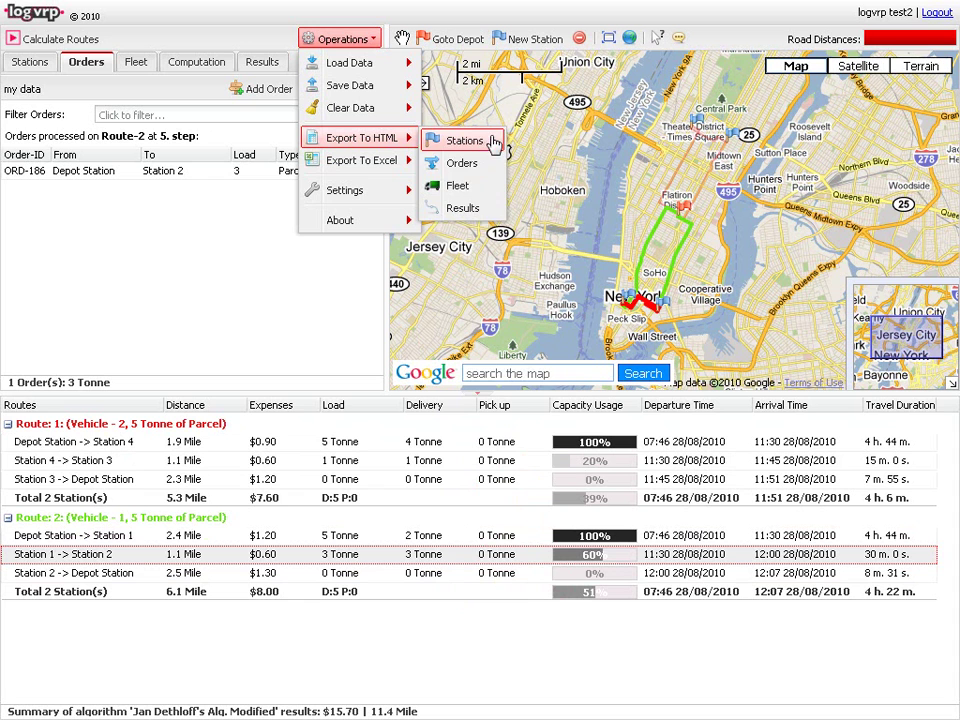
pyautogui.click(463, 208)
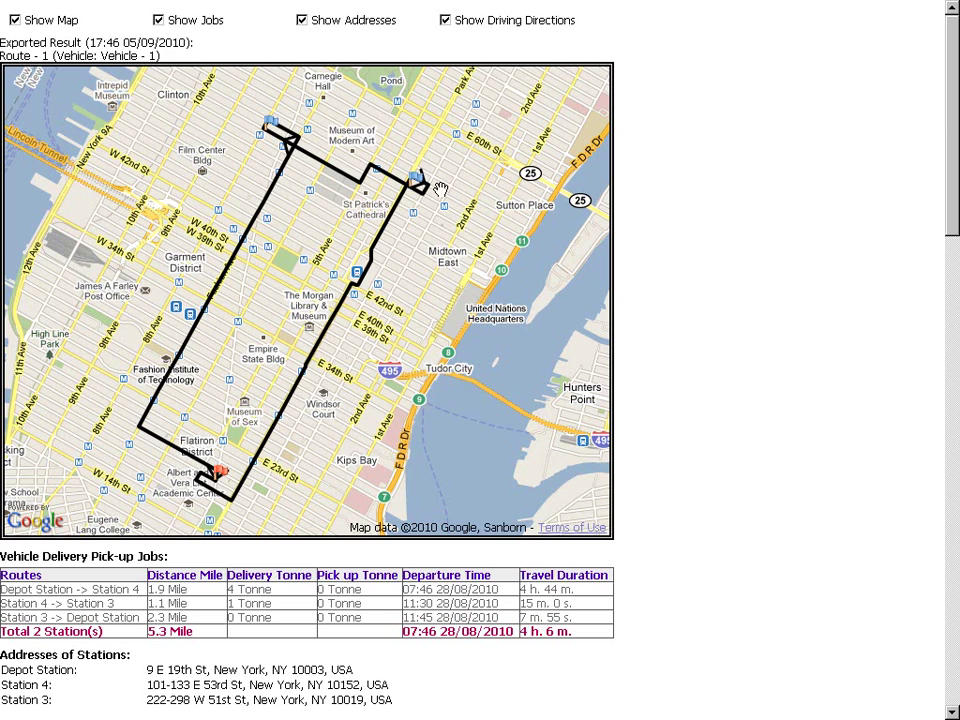
# Toggle the report's map and jobs table off and on, then scroll through Route 1's driving directions
pyautogui.click(15, 20)
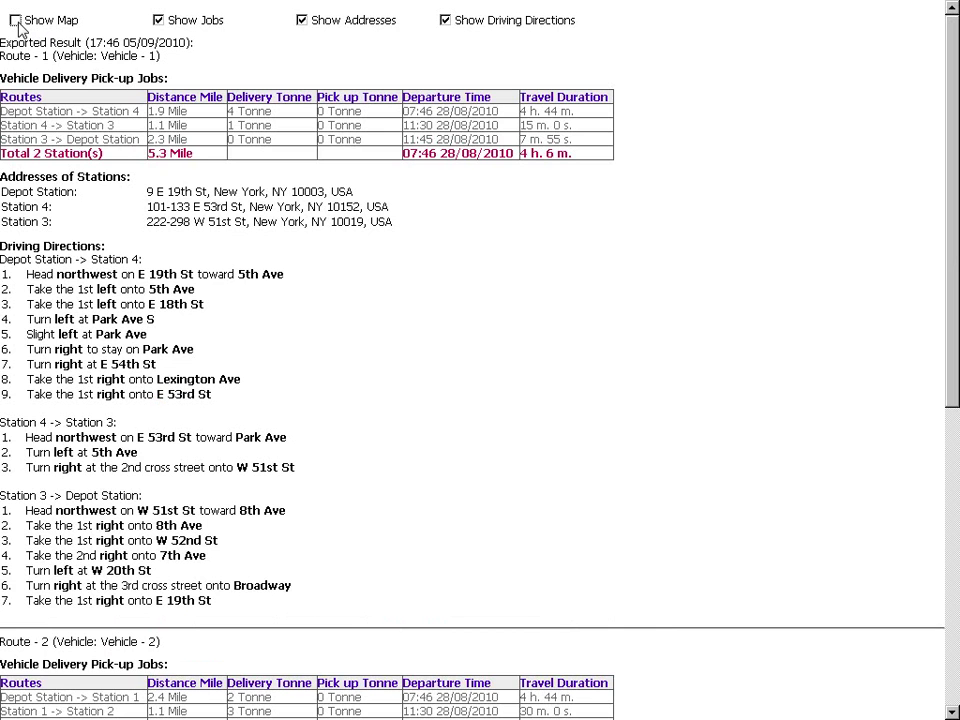
pyautogui.click(15, 20)
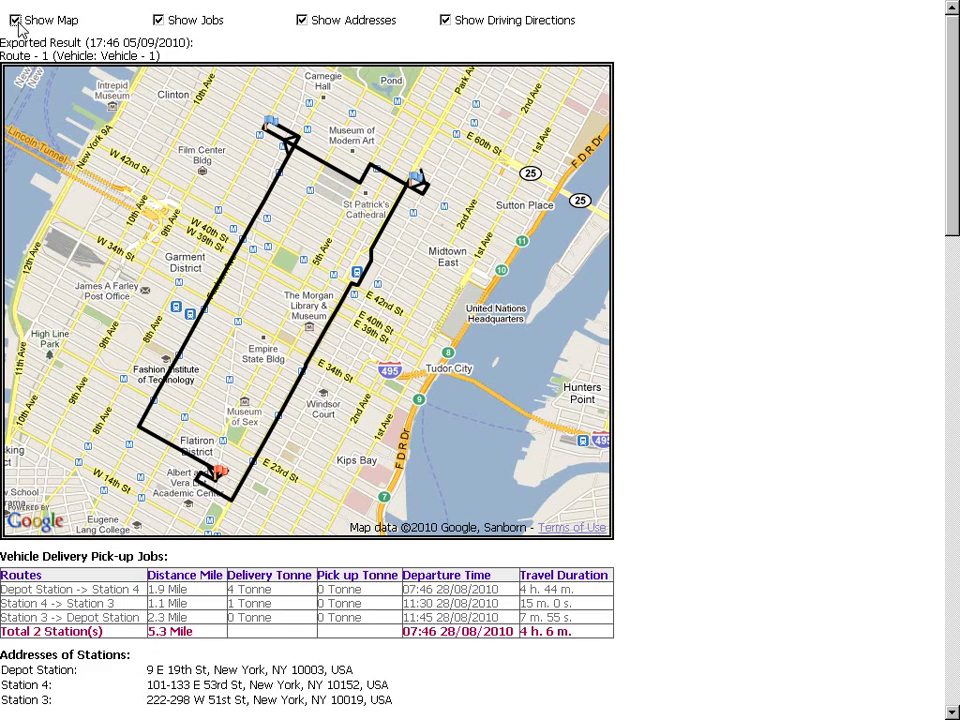
pyautogui.click(160, 21)
pyautogui.click(160, 21)
pyautogui.moveTo(955, 178); pyautogui.dragTo(934, 317)
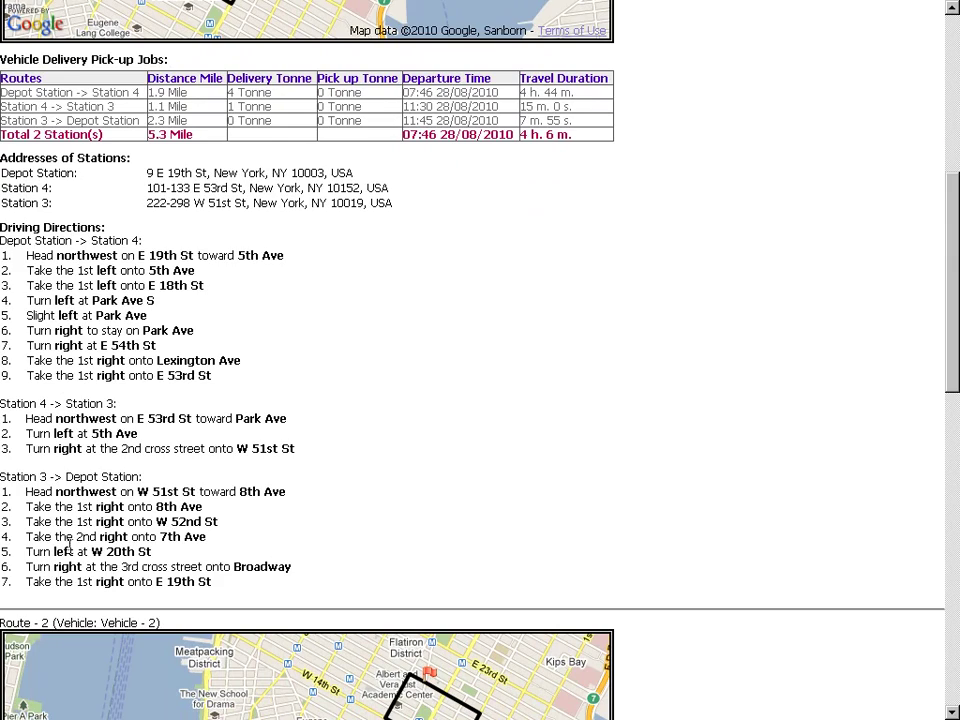
pyautogui.scroll(5, 952, 366)
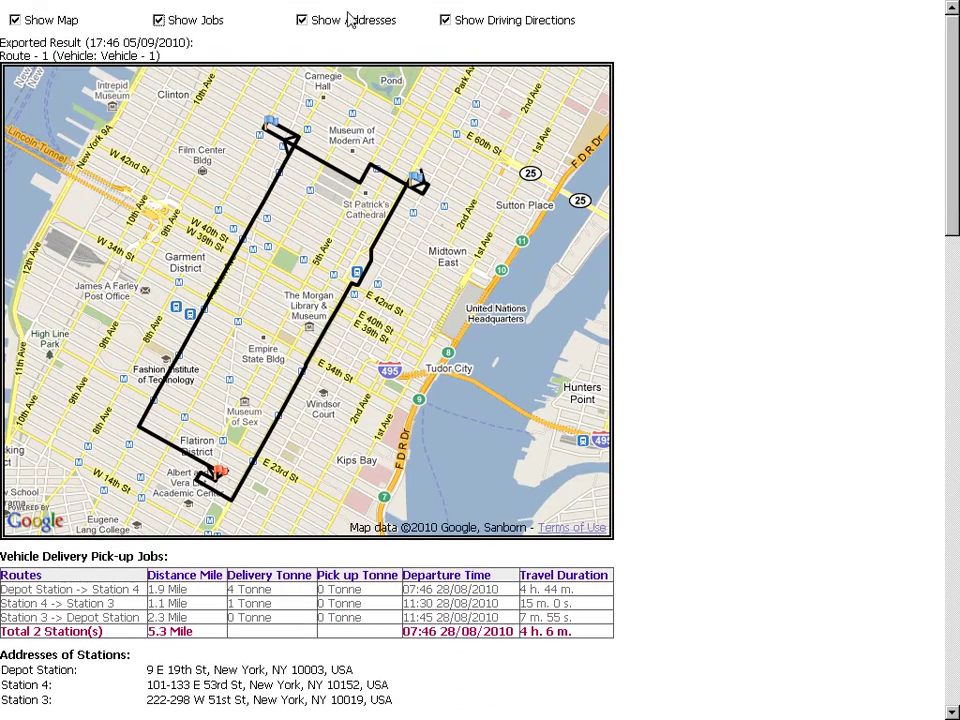